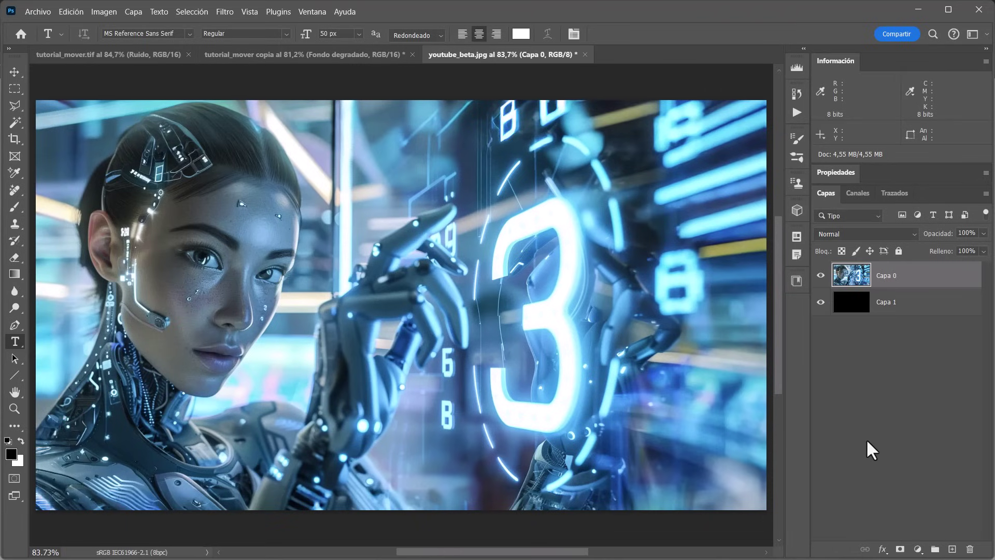
Add a FIREFLY text layer on the photo's lower left and scale it to about 287.8%
click(195, 436)
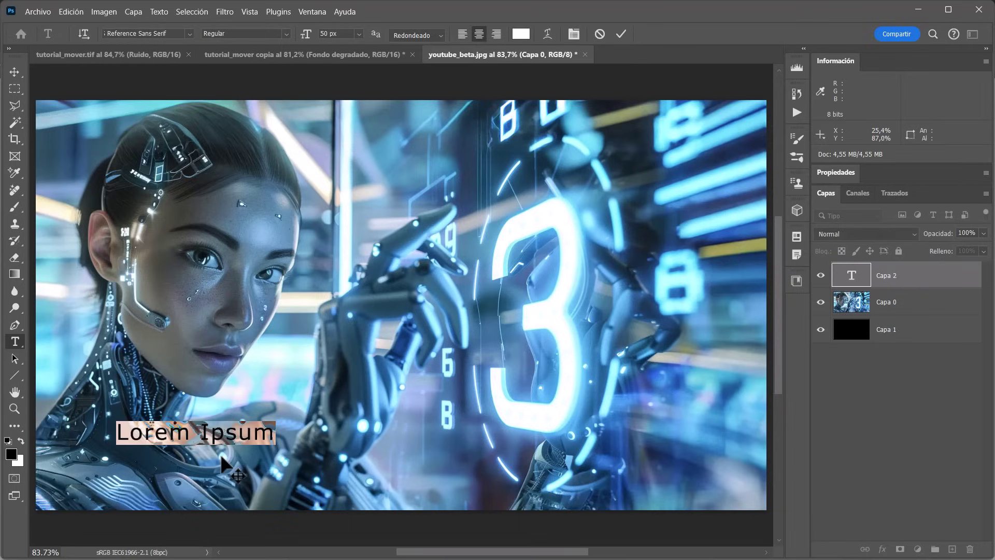
text(FIREFLY)
click(223, 461)
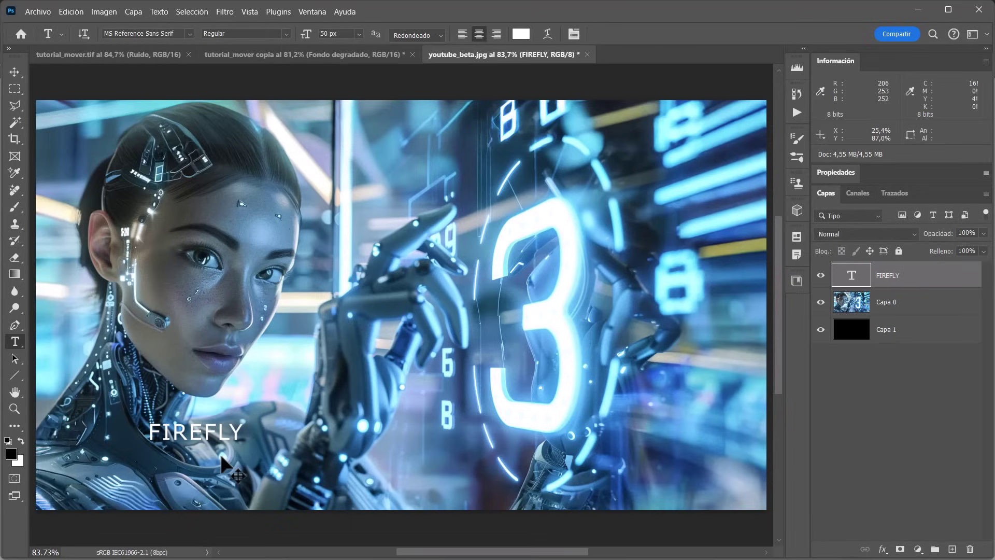
key(ctrl+t)
drag(243, 444, 422, 487)
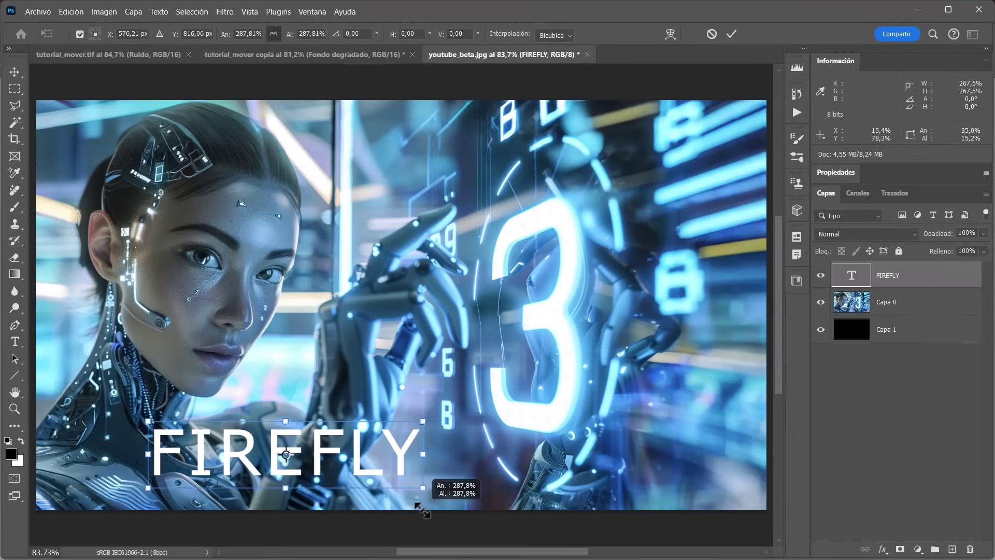
key(Return)
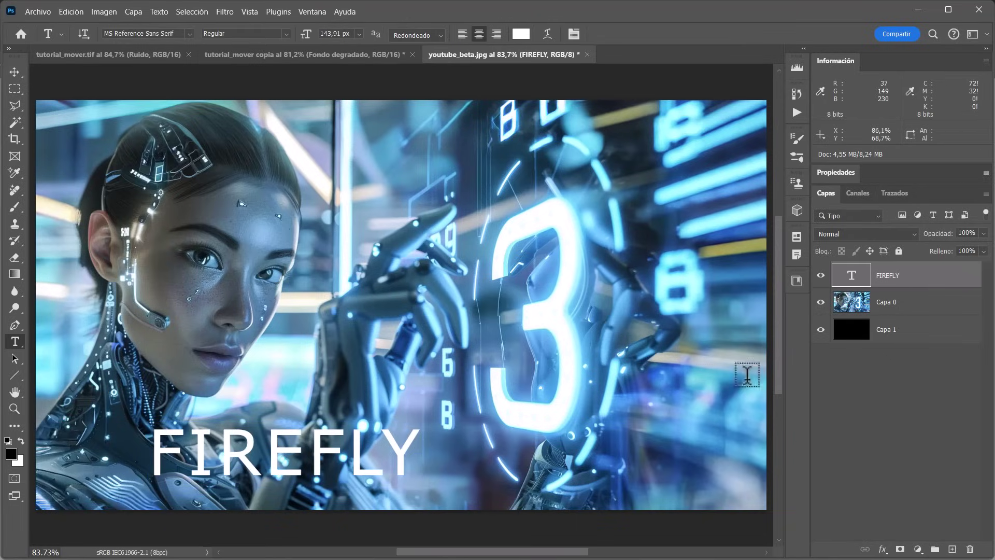
Dim the Capa 0 photo layer to 50% opacity, then reselect the FIREFLY text layer
click(911, 310)
key(v)
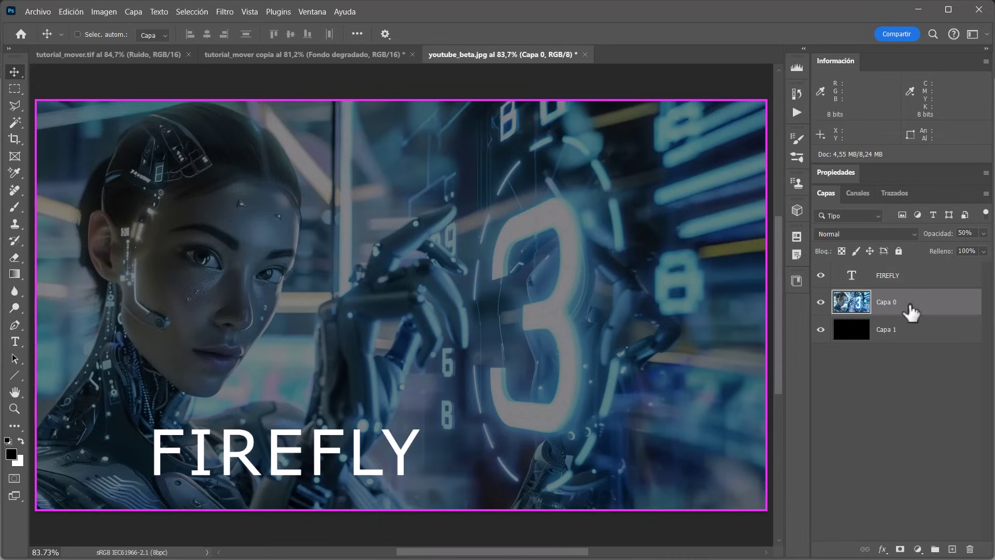
click(910, 277)
key(m)
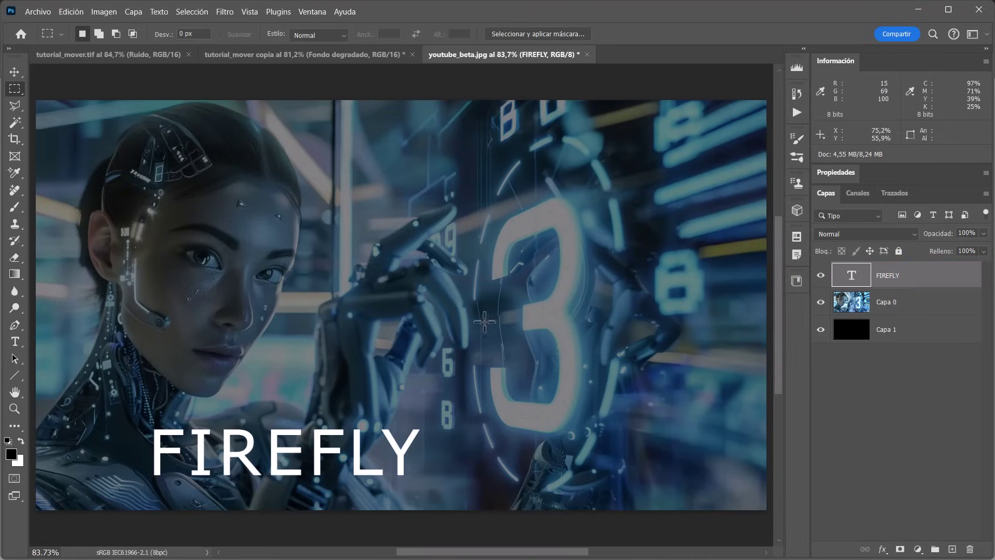
click(14, 340)
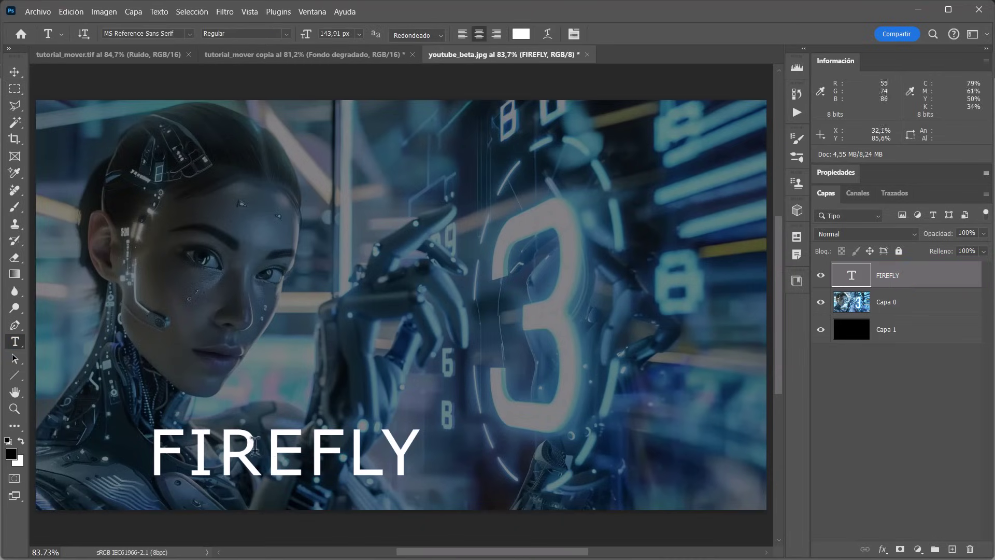
Filter the font list to the Serif class and apply Adobe Garamond Pro to FIREFLY
click(190, 33)
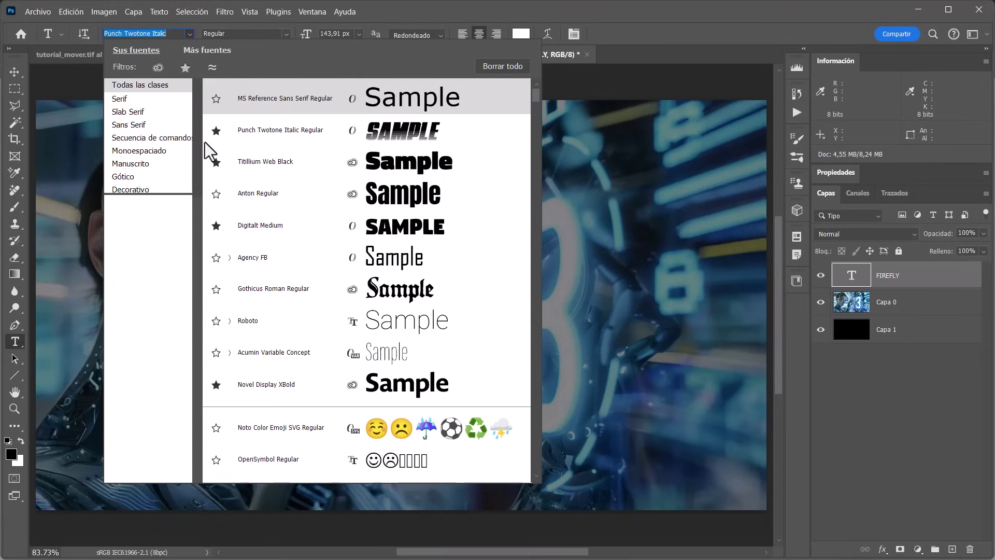
key(Down)
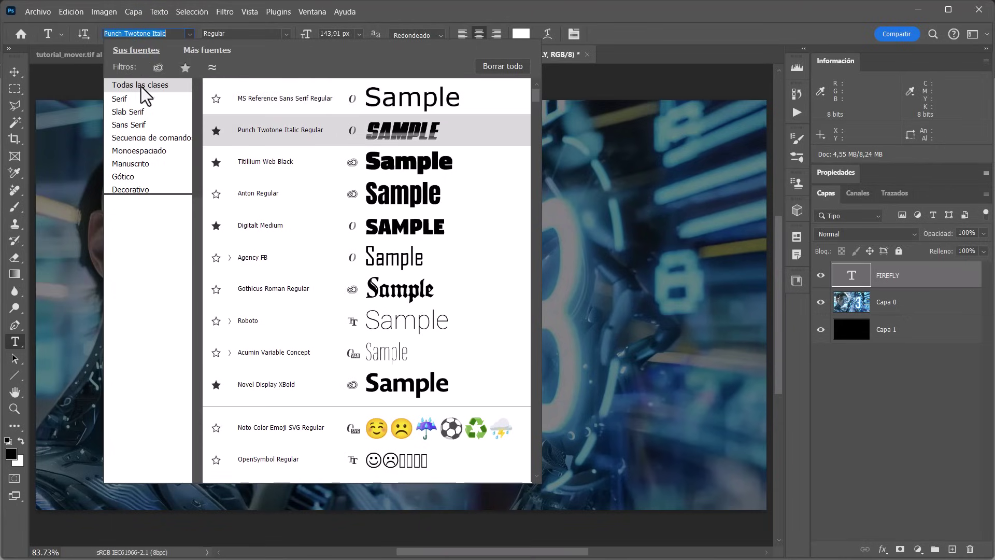
click(125, 99)
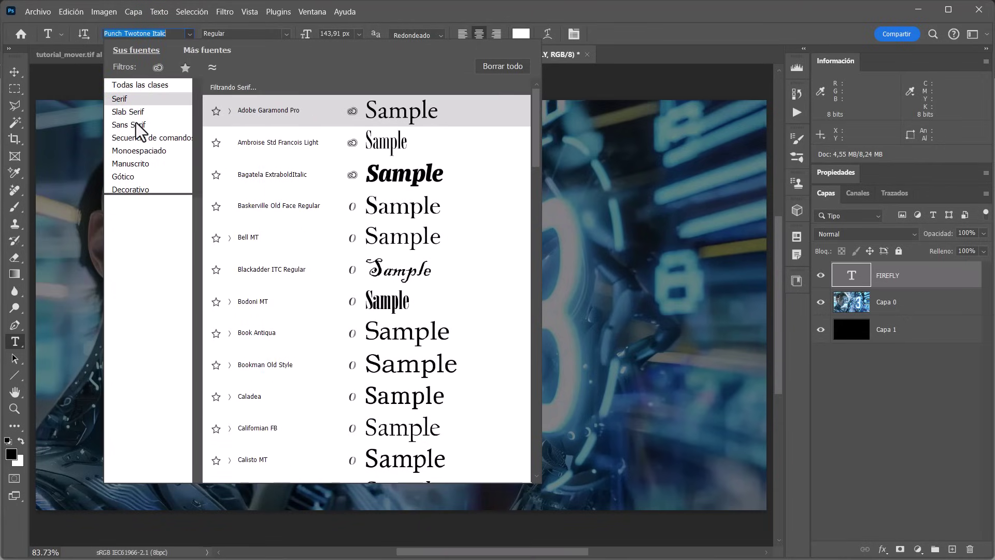
click(654, 39)
drag(334, 396, 666, 460)
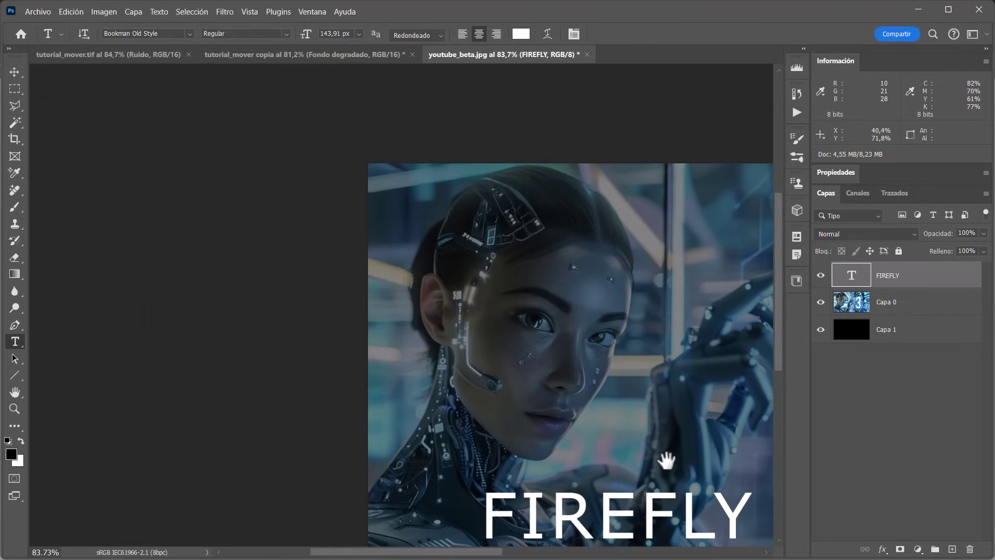
click(190, 34)
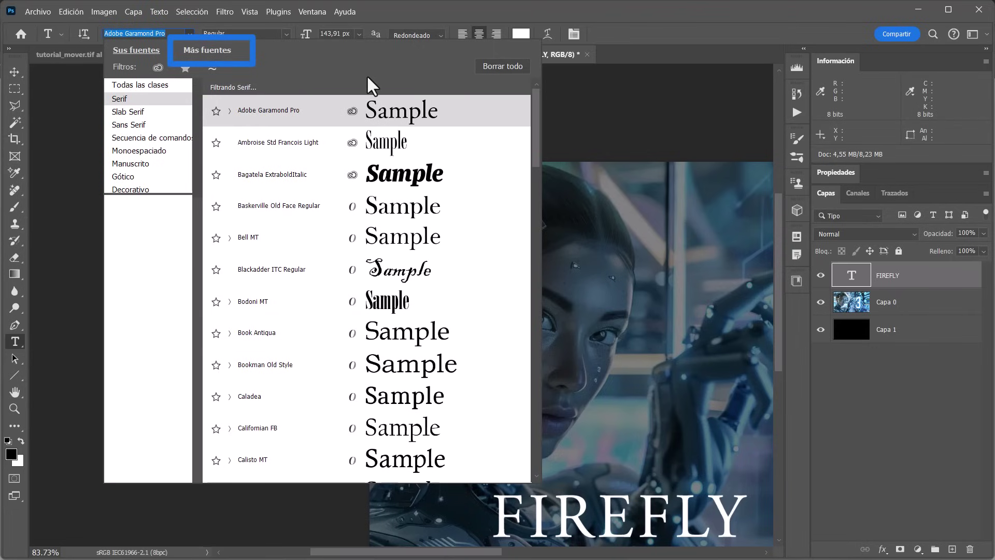
Browse the online fonts under Todas las clases and apply Nasalization Regular to FIREFLY
click(213, 50)
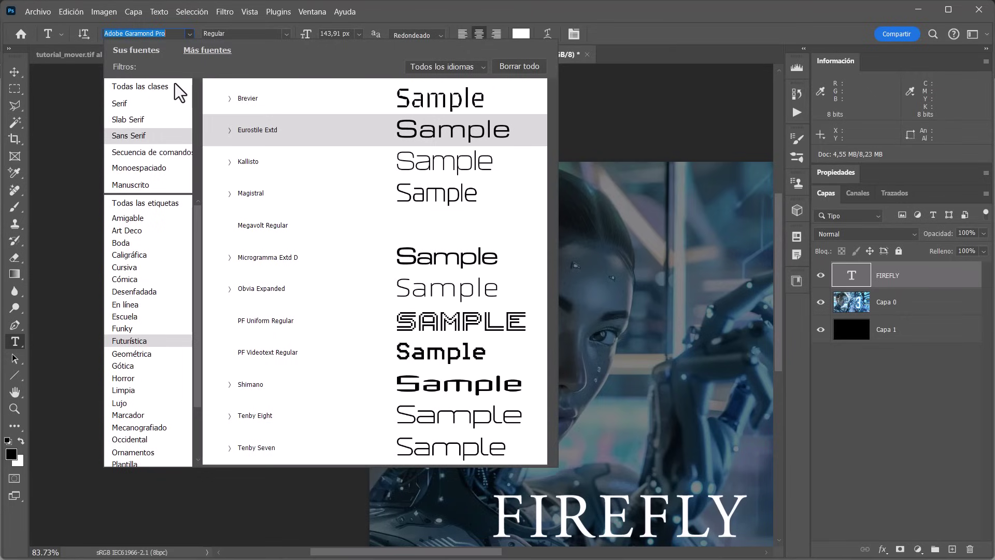
click(153, 87)
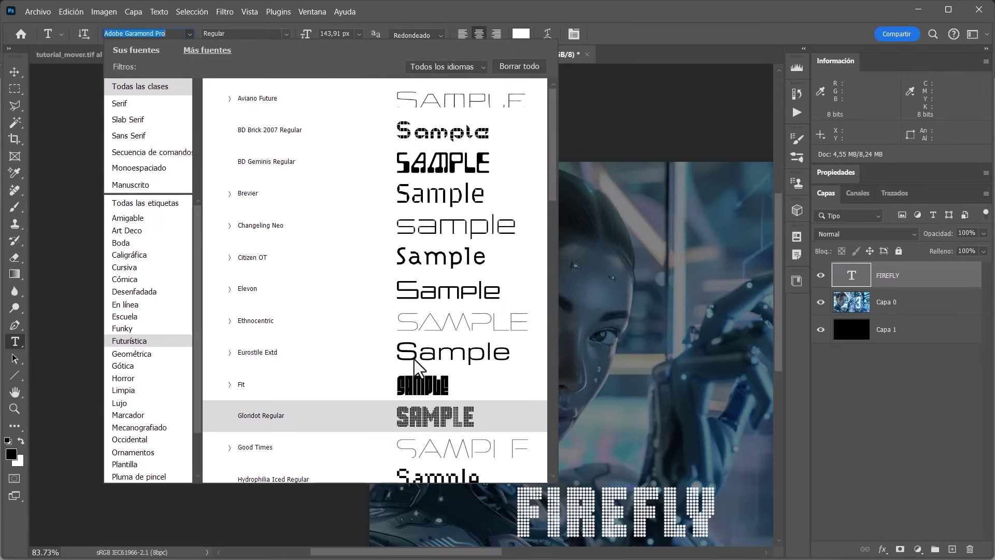
scroll(455, 322, down, 2)
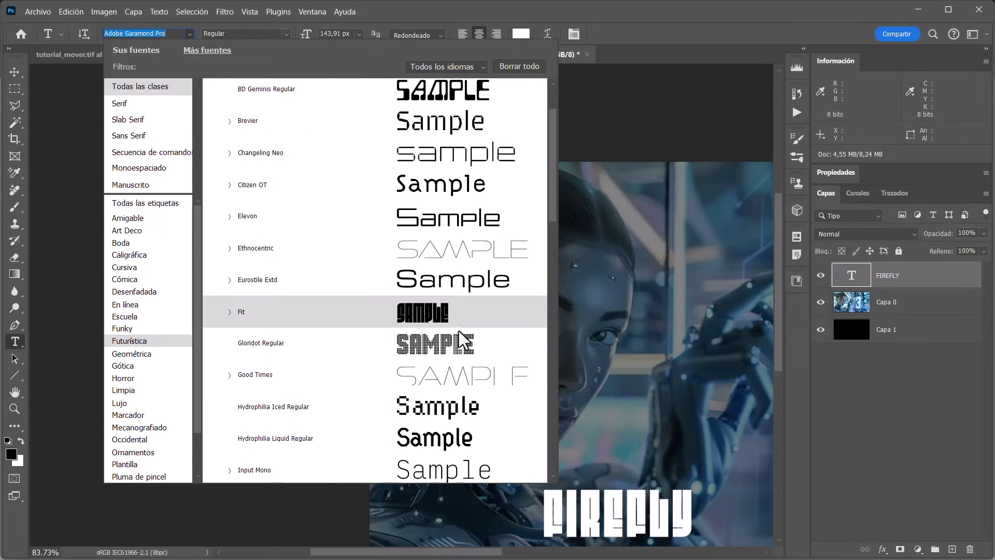
scroll(459, 331, down, 3)
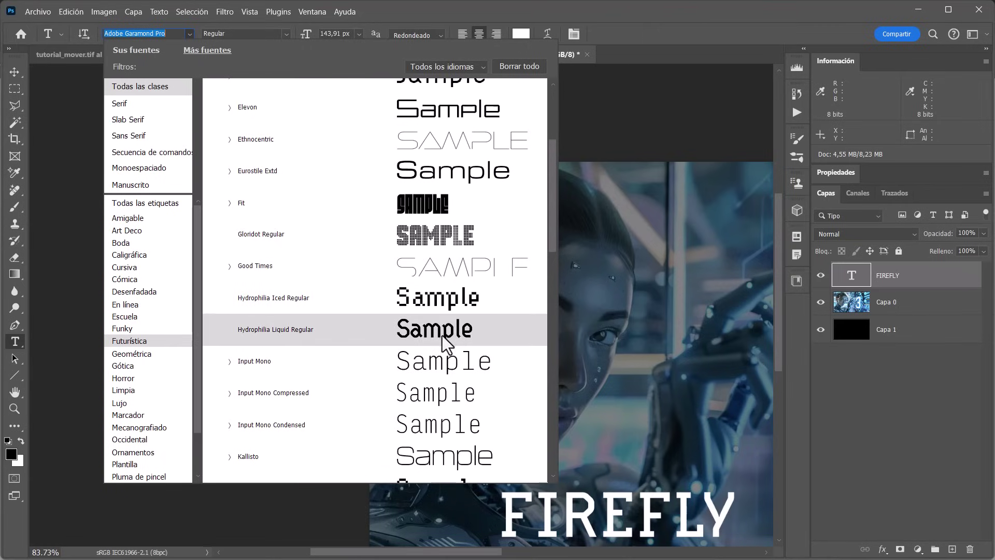
scroll(423, 426, down, 7)
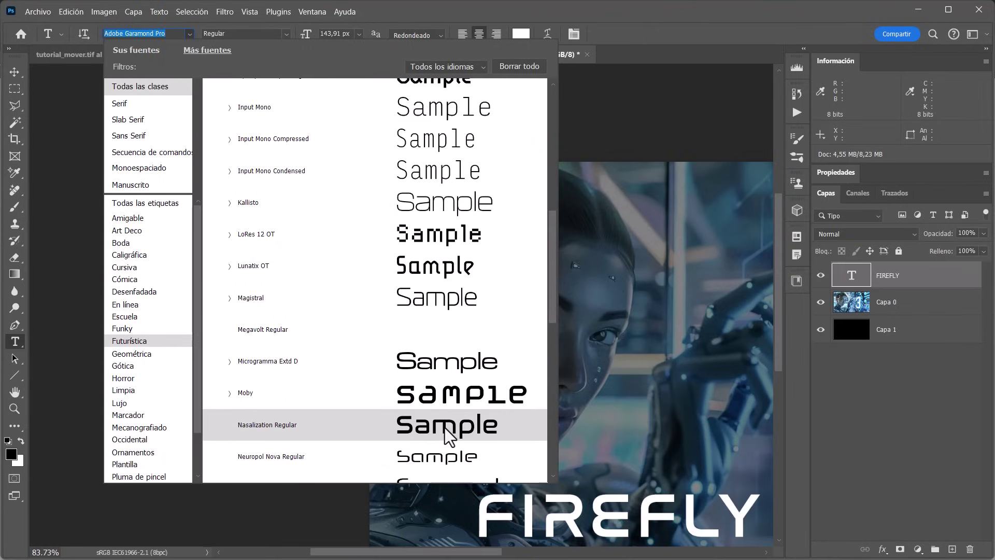
click(447, 433)
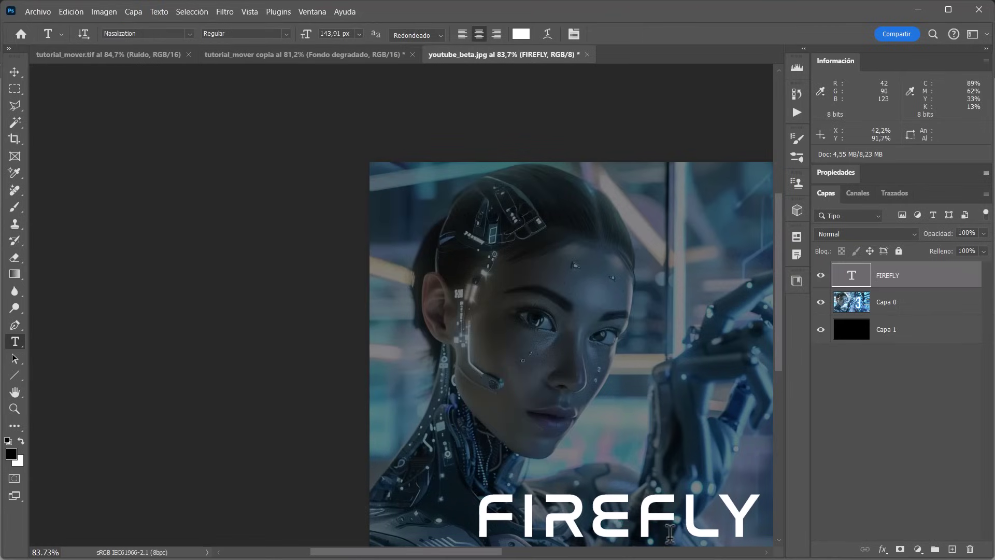
Pan the whole image back into view and browse the font list, keeping Nasalization
drag(672, 511, 438, 329)
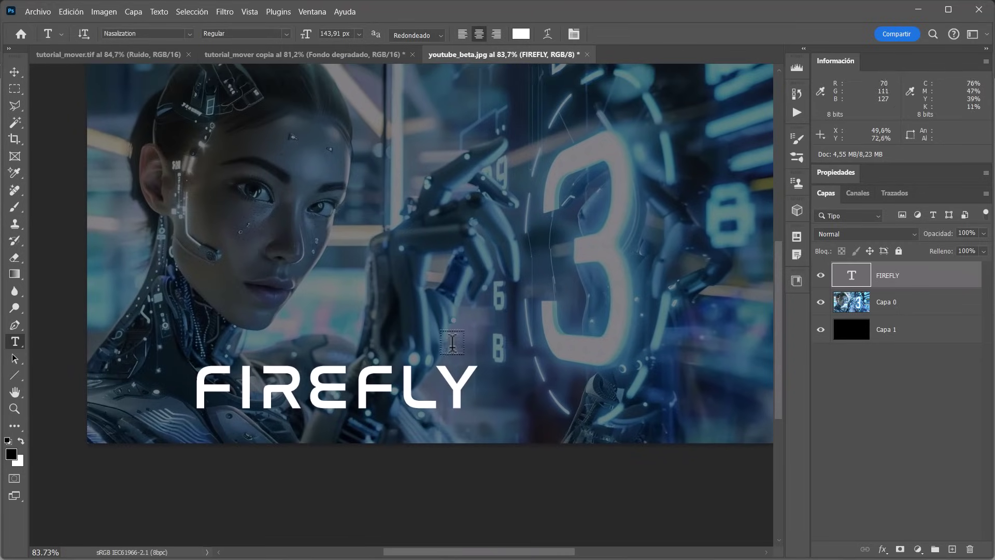
click(189, 34)
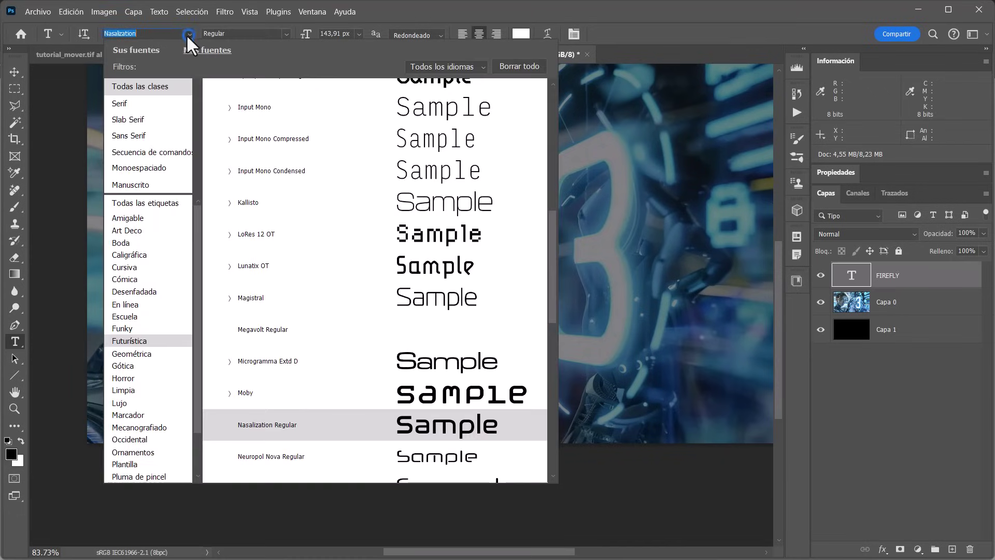
scroll(464, 269, up, 1)
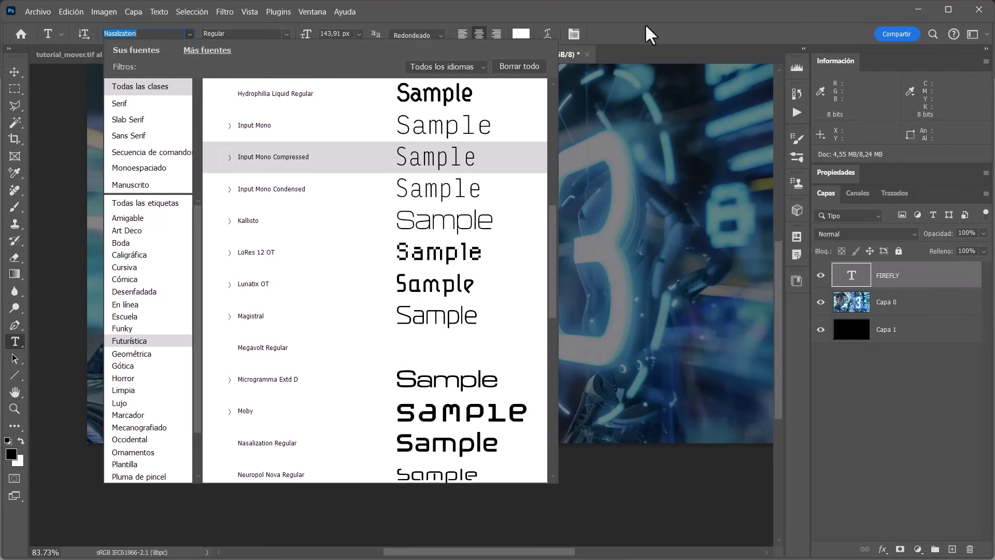
scroll(440, 409, down, 1)
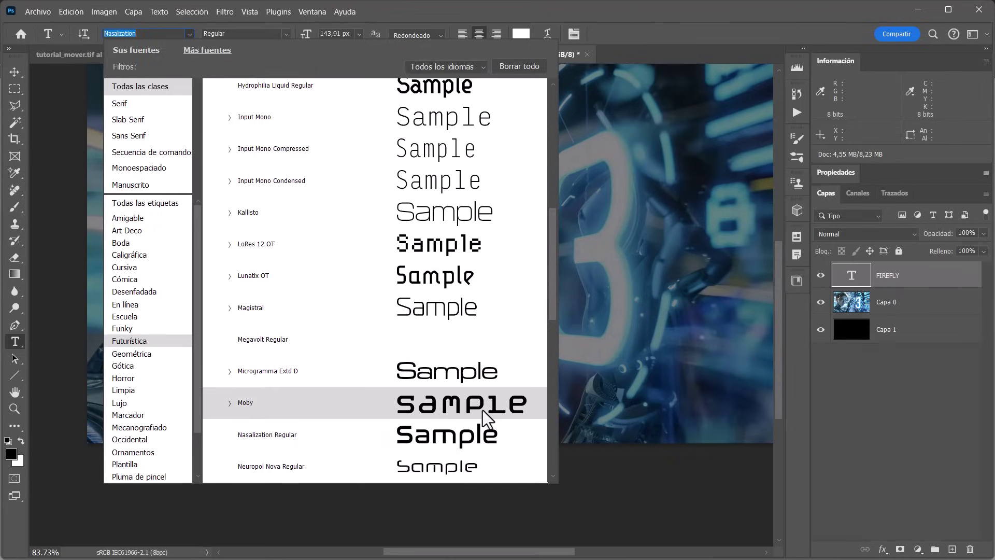
click(646, 24)
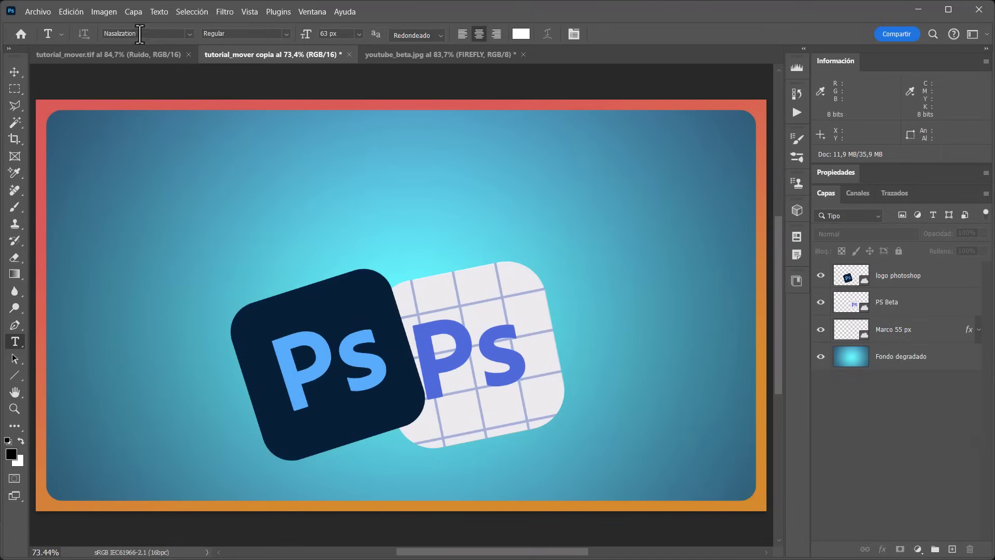
Select the Move tool and open the Edición menu holding Preferencias
click(14, 73)
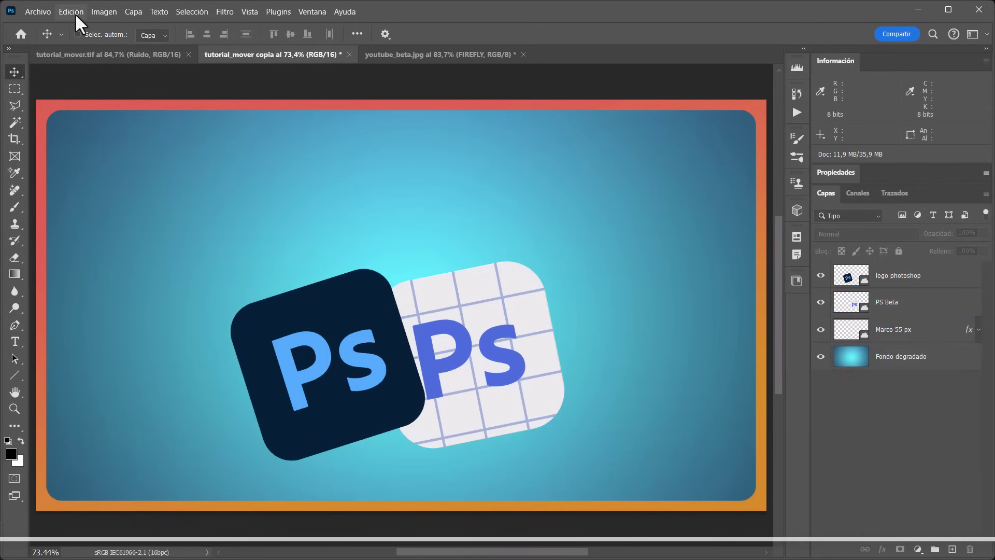
click(71, 11)
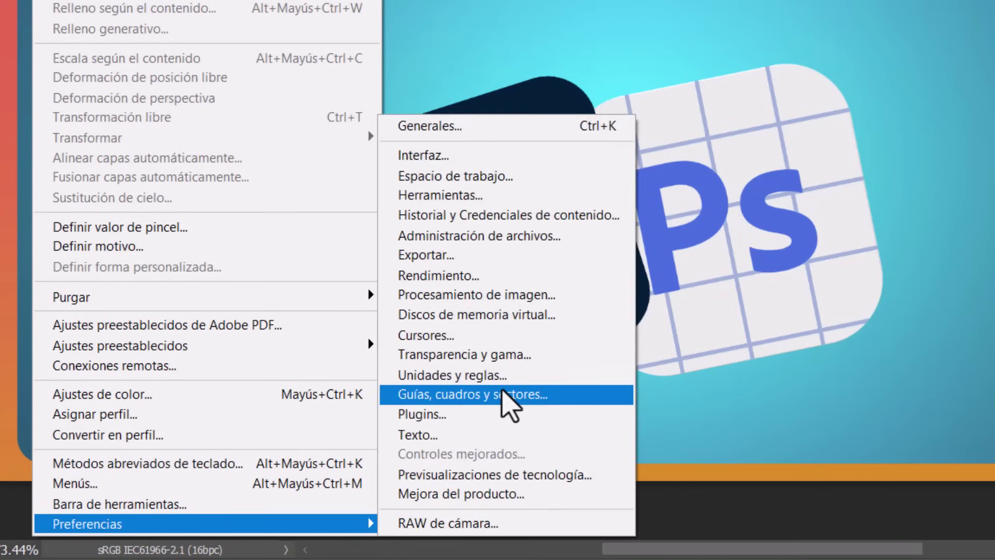
In Guías, cuadrícula y sectores preferences, set the layer-bounds hover highlight to Magenta, 3 px
click(502, 398)
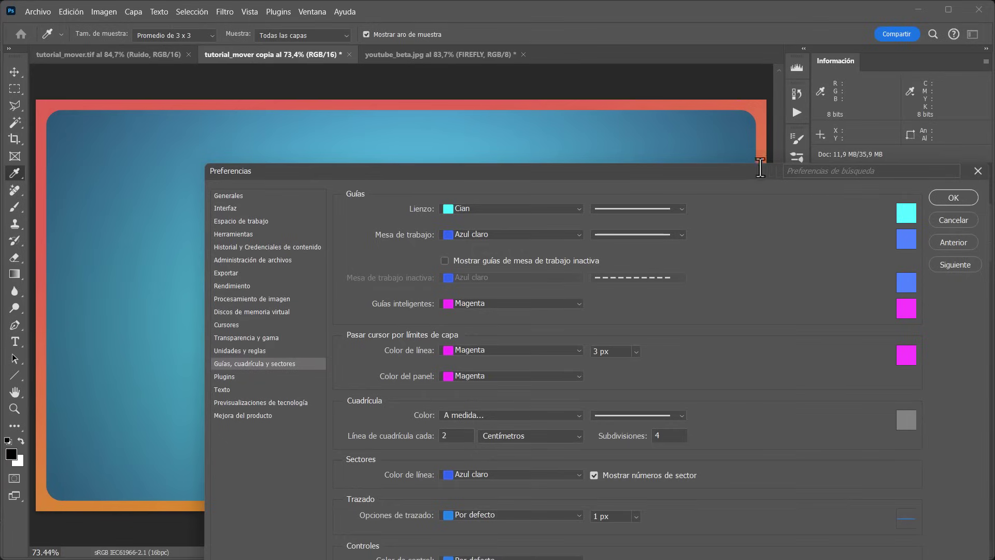
mouse_move(760, 168)
mouse_down()
mouse_move(634, 109)
mouse_move(663, 91)
mouse_up()
click(850, 144)
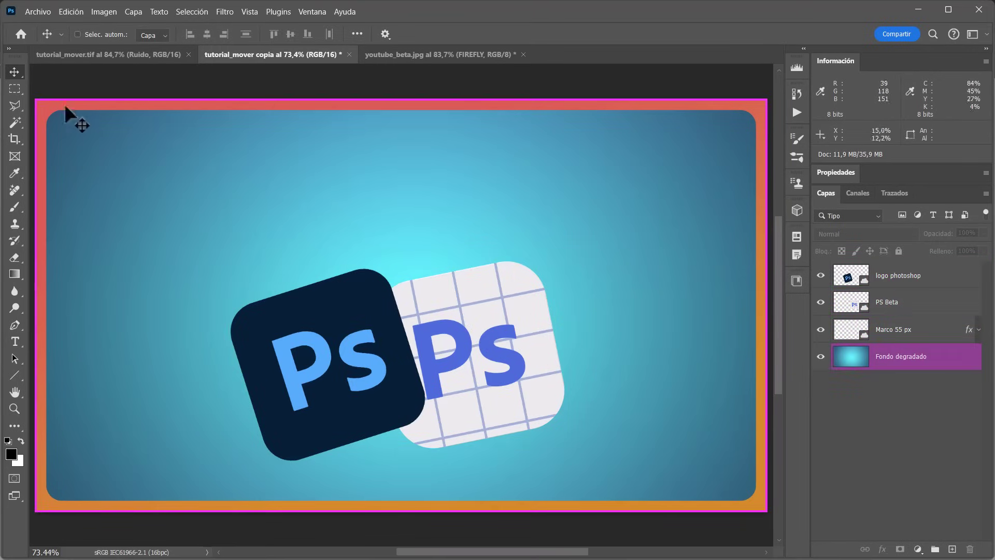
Return to the Move tool and open its gear options for layer-bounds display
click(12, 90)
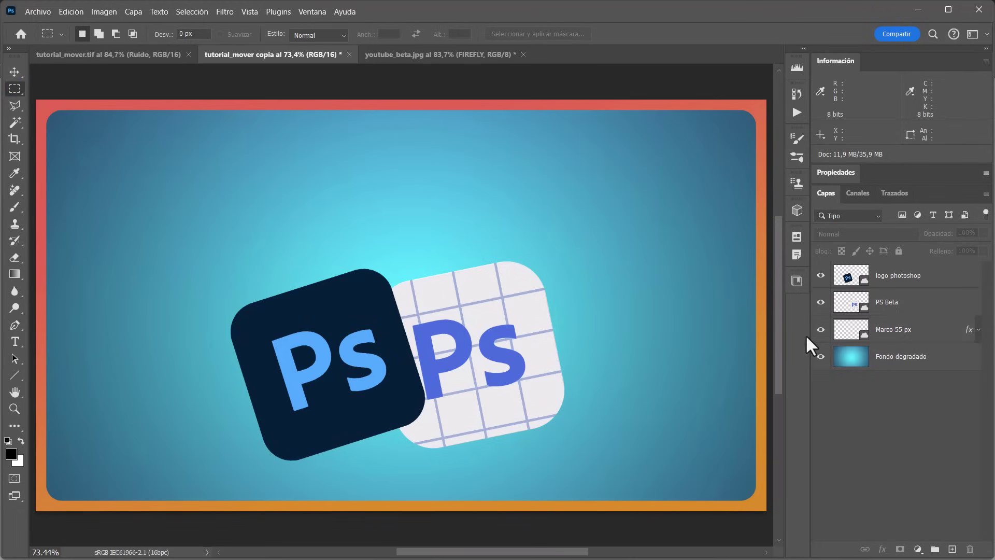
click(15, 72)
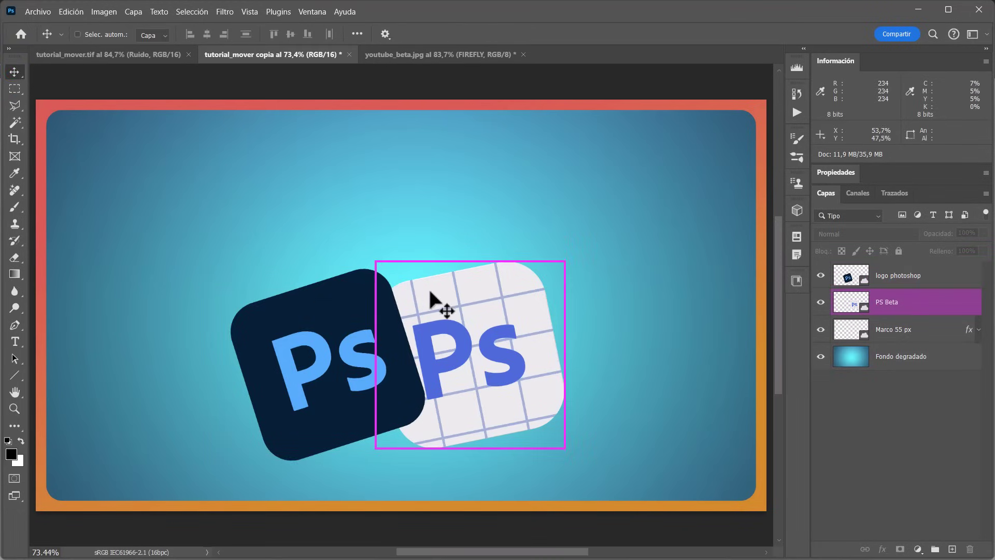
click(384, 33)
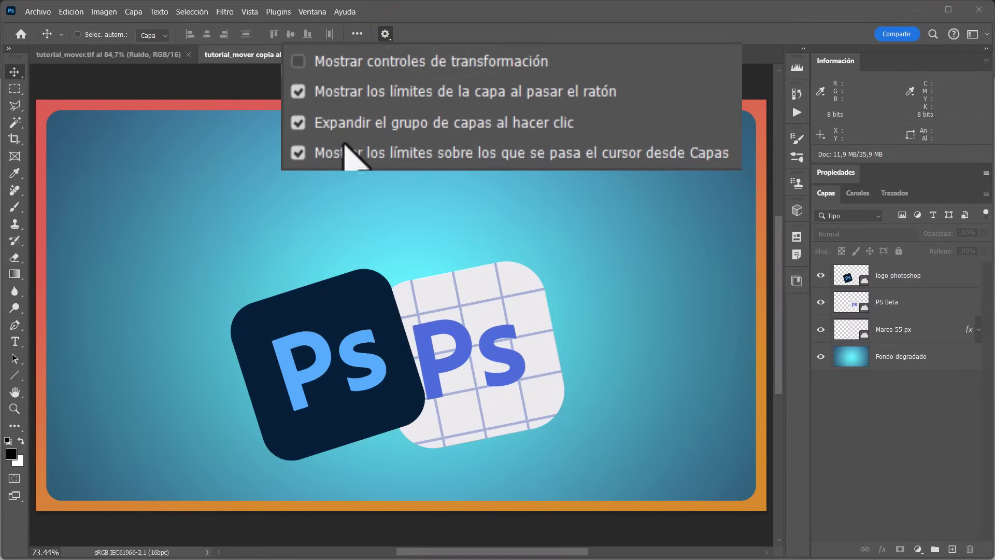
Turn off, then re-enable, showing layer bounds when hovering over the canvas
click(298, 94)
click(445, 23)
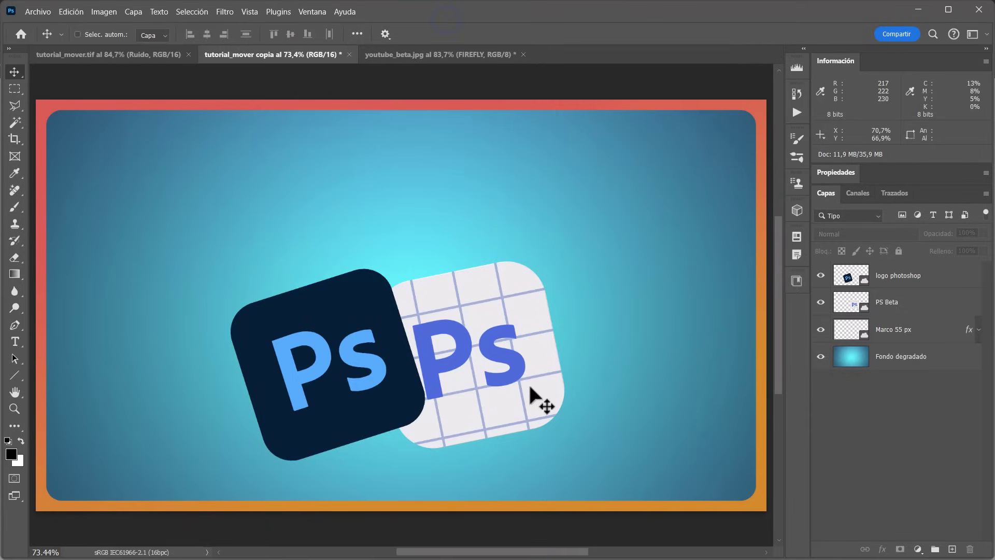
click(381, 36)
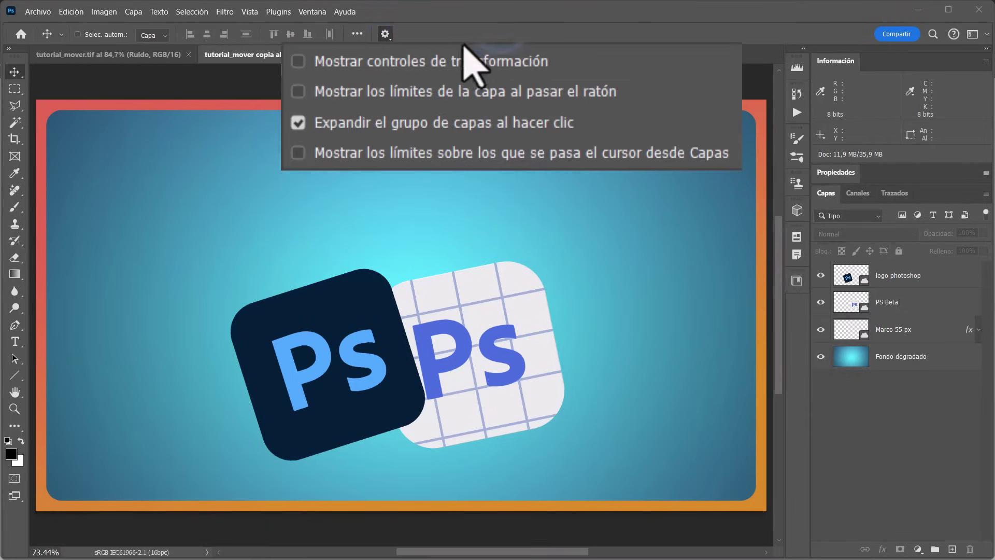
click(401, 94)
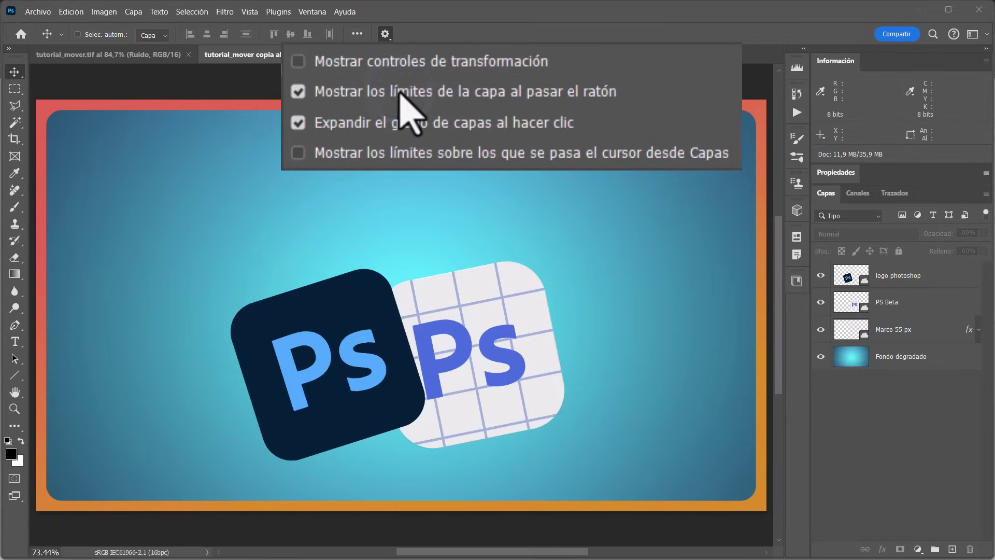
click(477, 22)
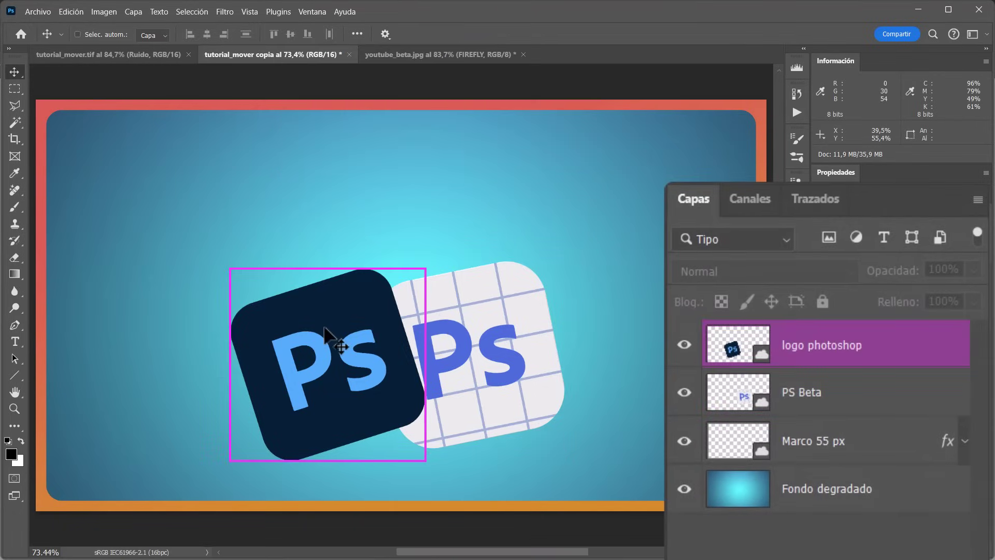
Test canvas selection on the gradient background, the PS Beta logo and the dark Photoshop logo
click(601, 313)
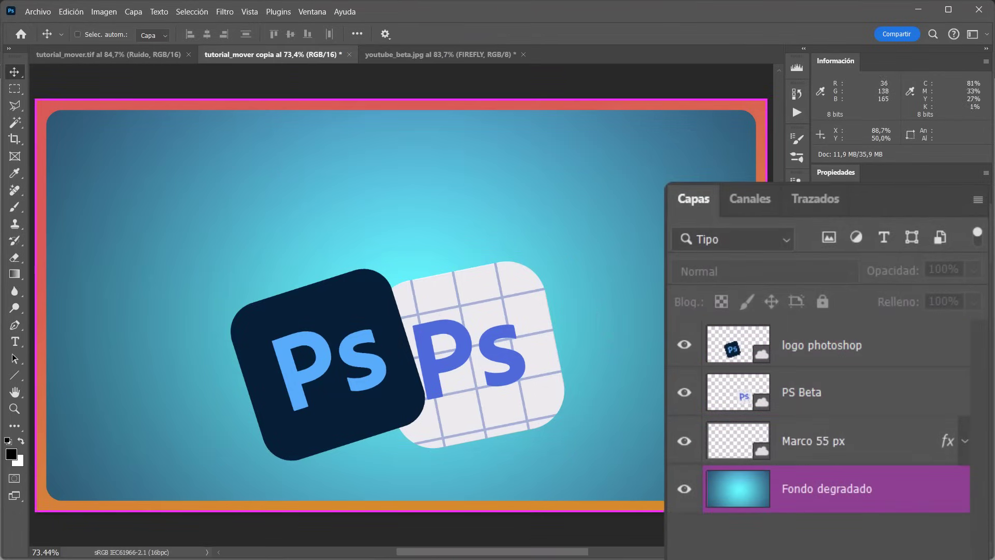
ctrl+click(464, 329)
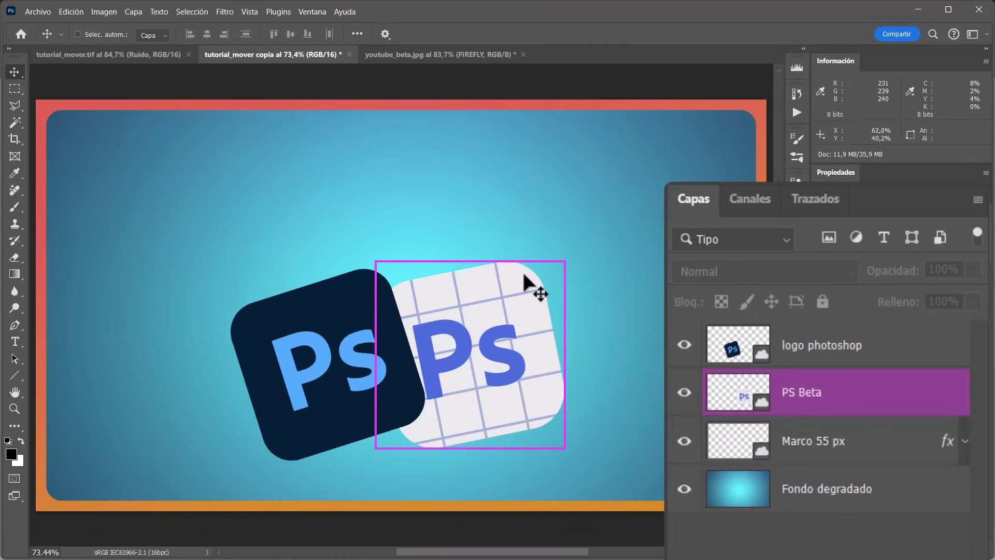
ctrl+click(312, 323)
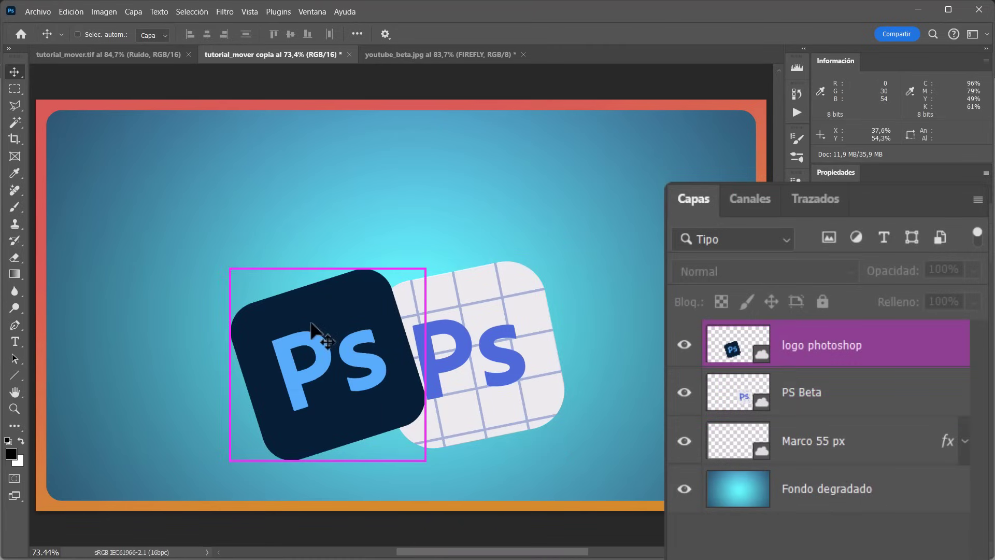
ctrl+click(463, 349)
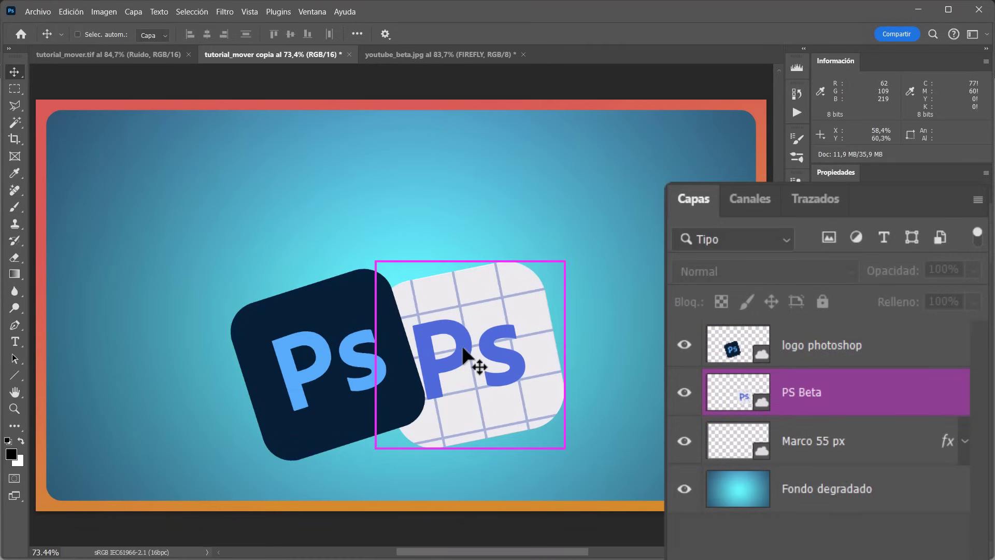
Hide both logos and the Marco 55 px frame, show them again, then deselect all layers
drag(684, 441, 684, 344)
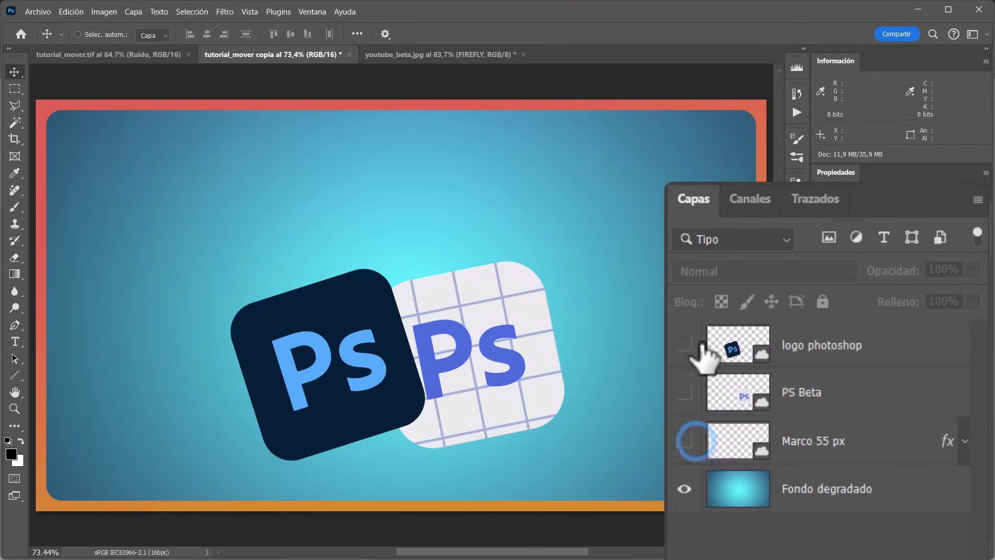
click(684, 441)
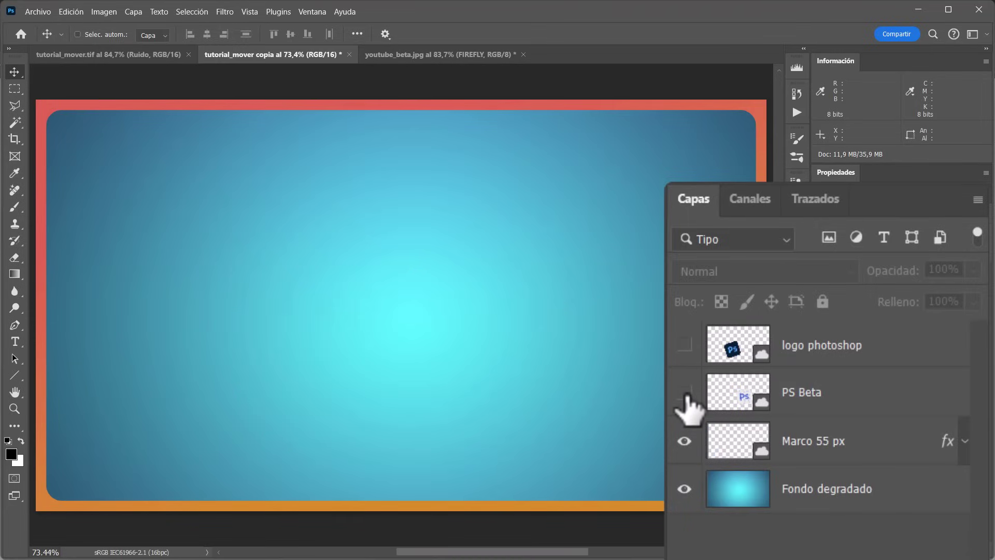
click(684, 392)
click(684, 345)
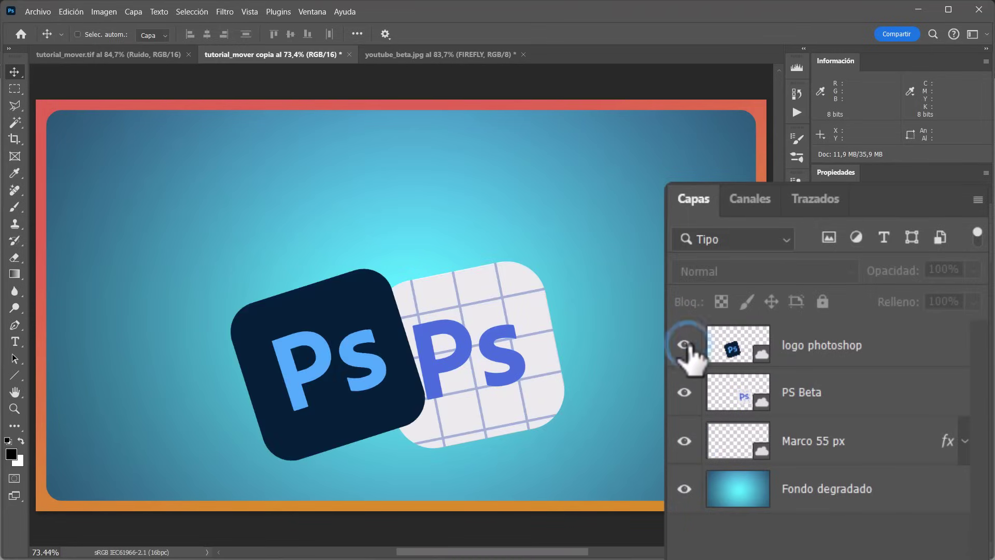
ctrl+click(484, 354)
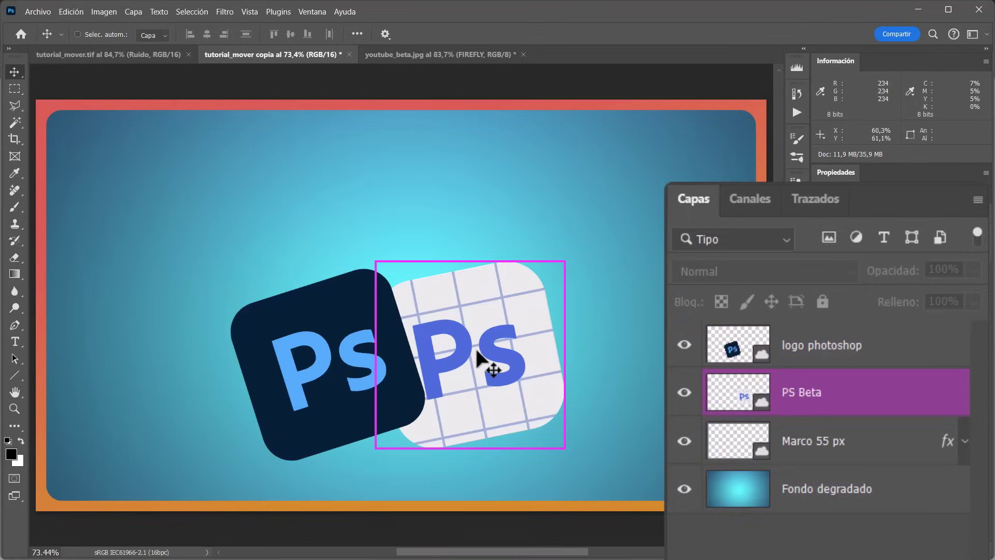
ctrl+click(422, 181)
ctrl+click(515, 350)
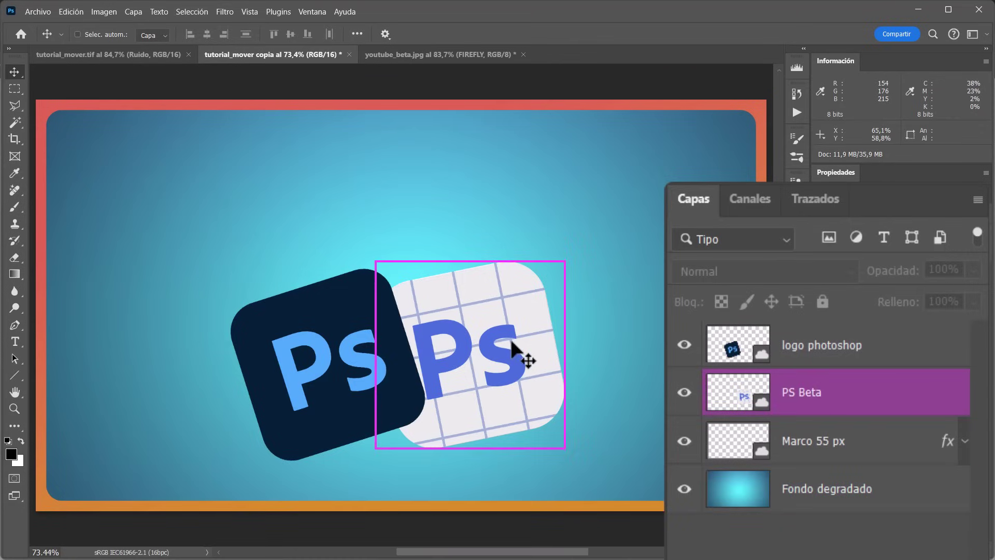
click(829, 529)
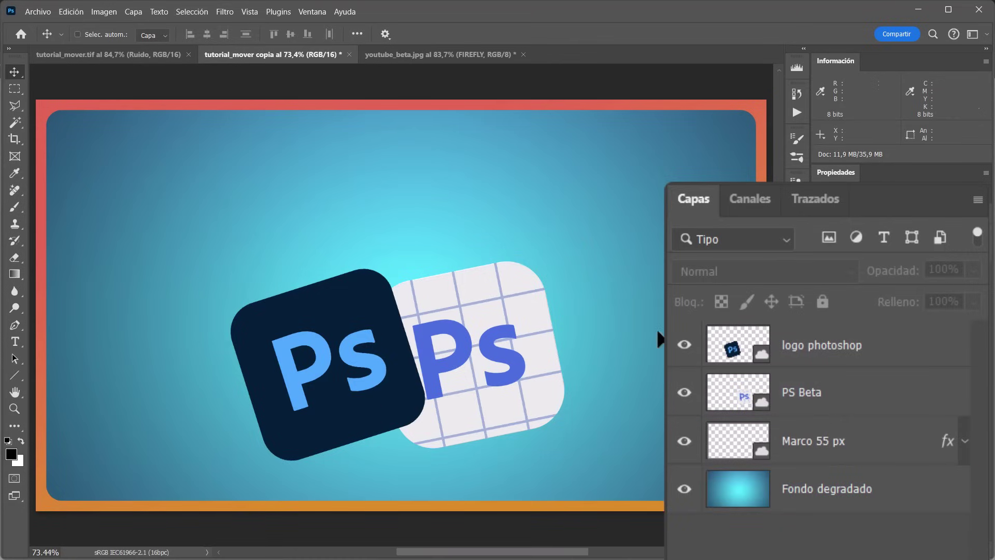
Switch layer-bounds highlighting from canvas hover to Layers-list hover, then select PS Beta
click(385, 34)
click(332, 91)
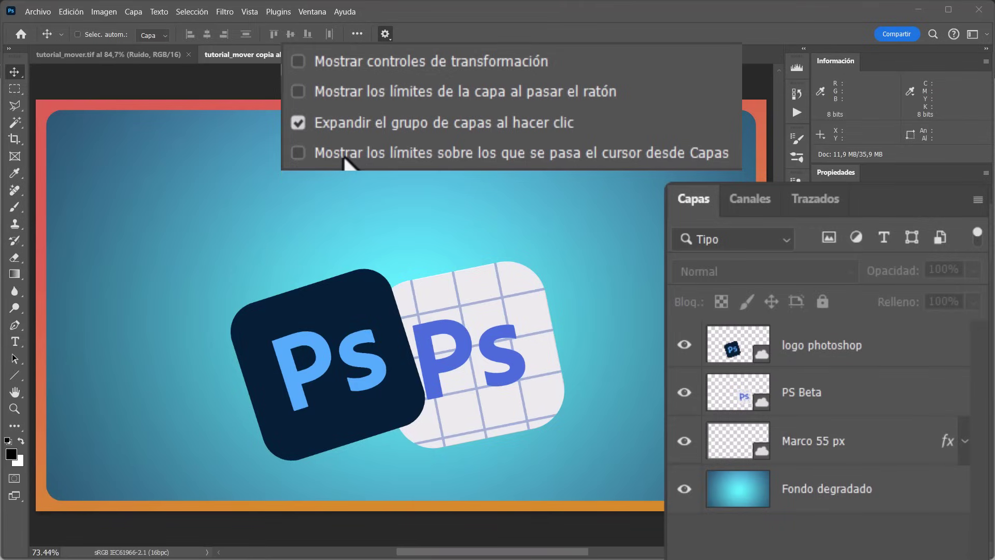
click(337, 156)
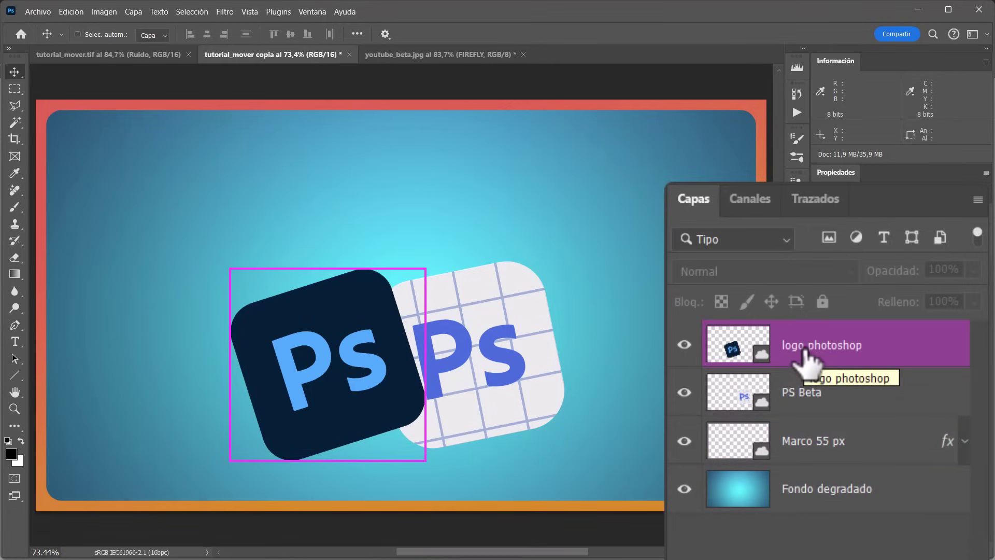
click(385, 34)
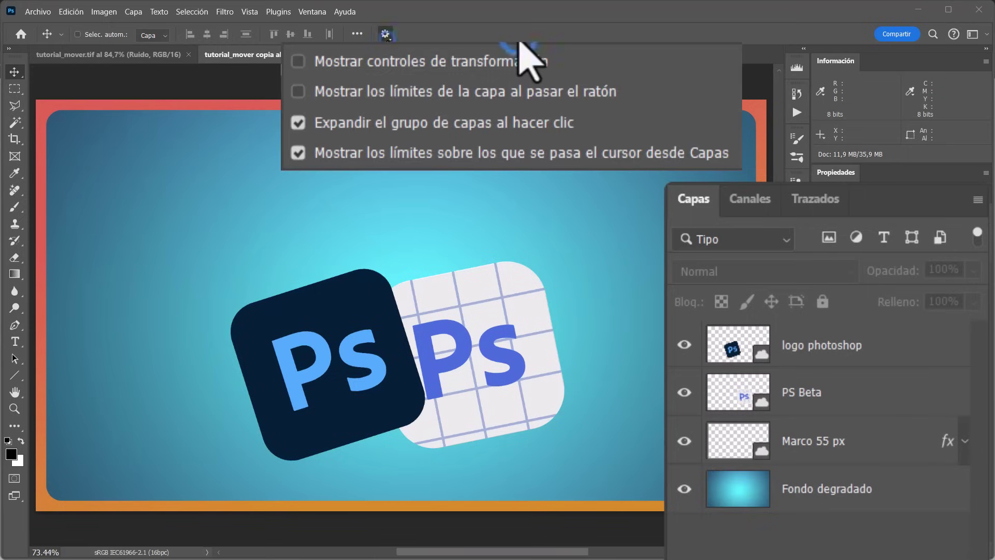
click(366, 91)
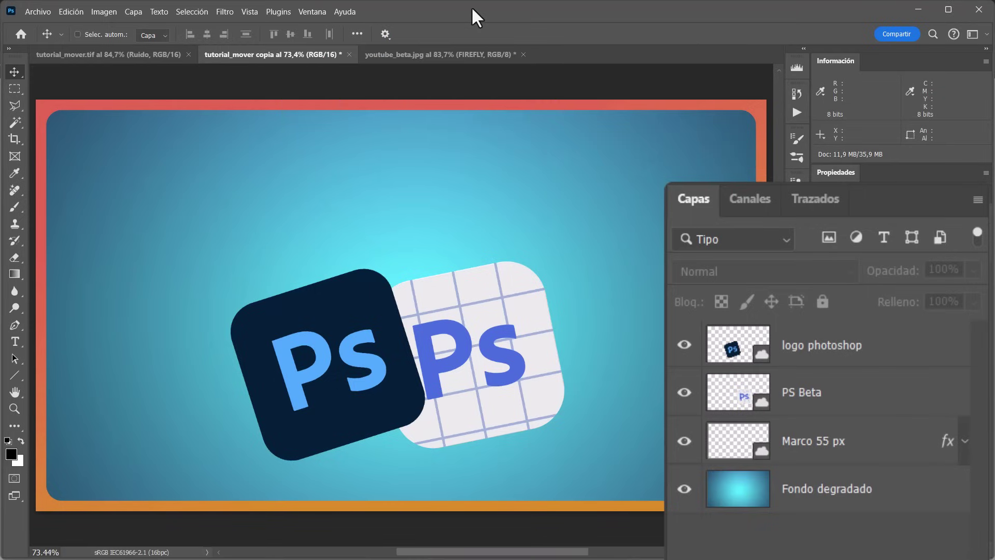
ctrl+click(428, 310)
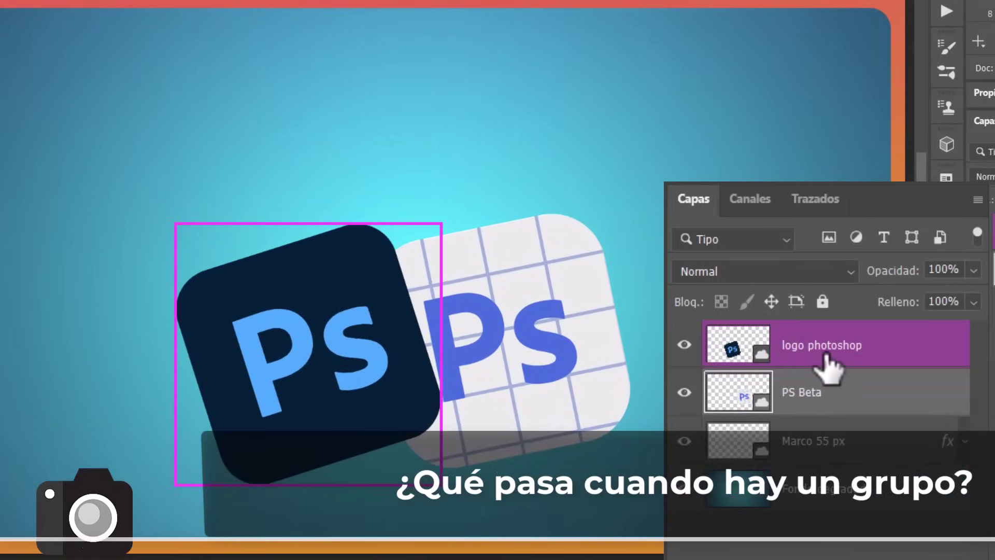
Group the logo photoshop and PS Beta layers with Ctrl+G and name the group Grupo logos
click(834, 347)
shift+click(832, 392)
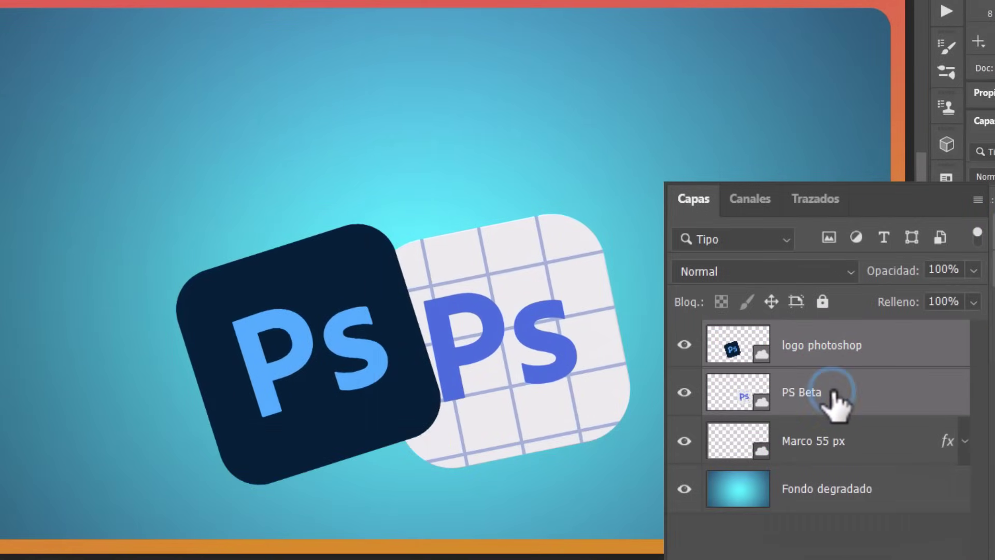
key(ctrl+g)
double_click(764, 334)
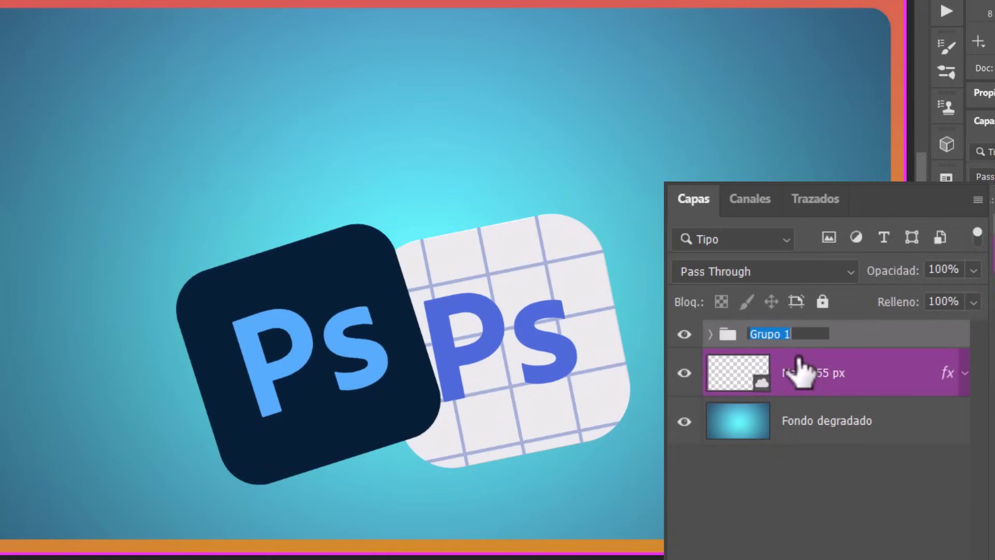
text(os)
key(Return)
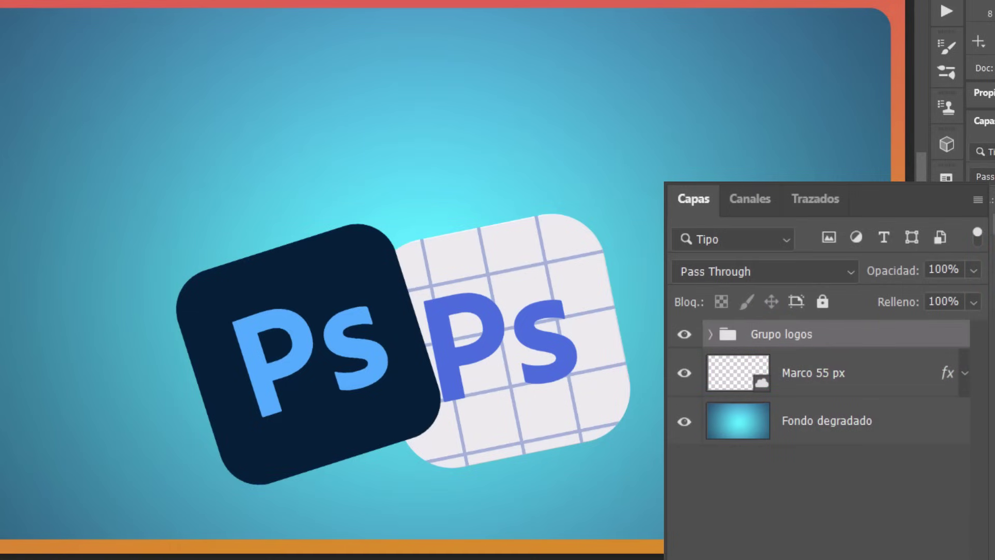
Drag the Adobe Firefly title into the composition and collapse its effects list
mouse_move(532, 266)
mouse_down()
mouse_move(474, 311)
mouse_move(464, 261)
mouse_up()
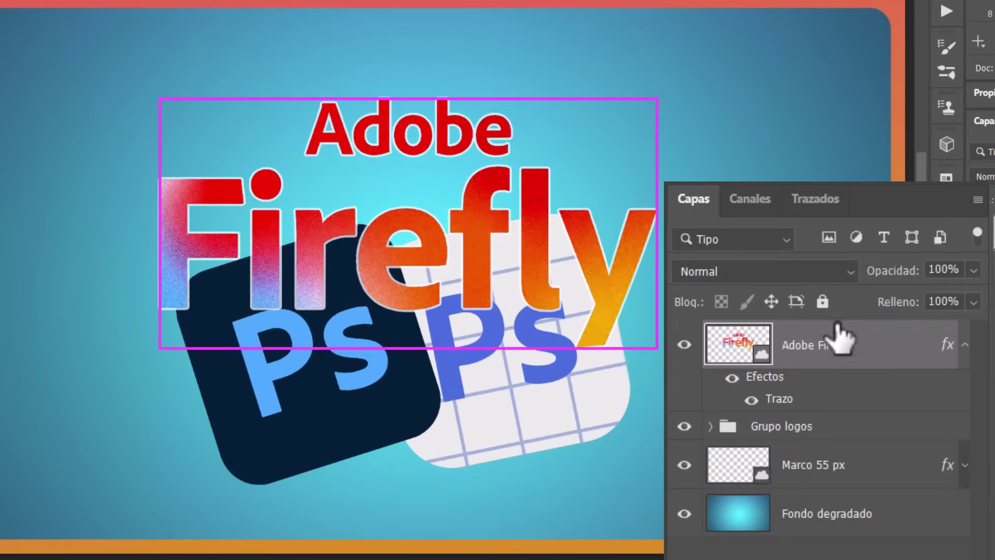
click(965, 344)
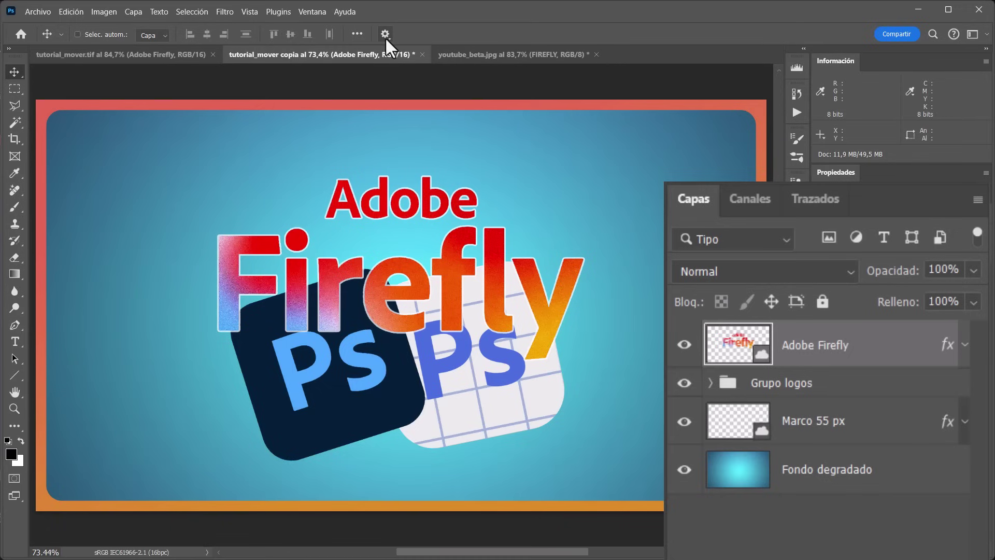
click(385, 34)
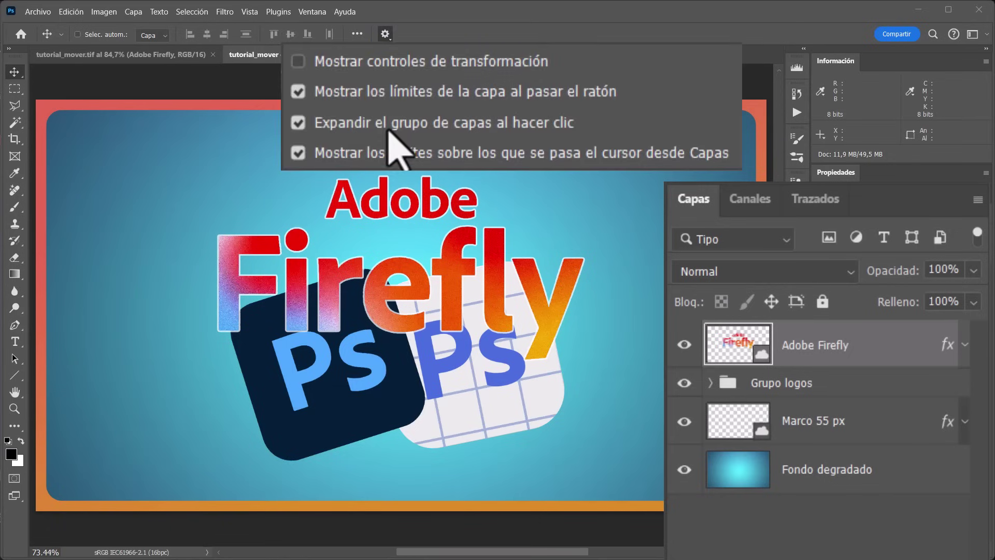
click(515, 39)
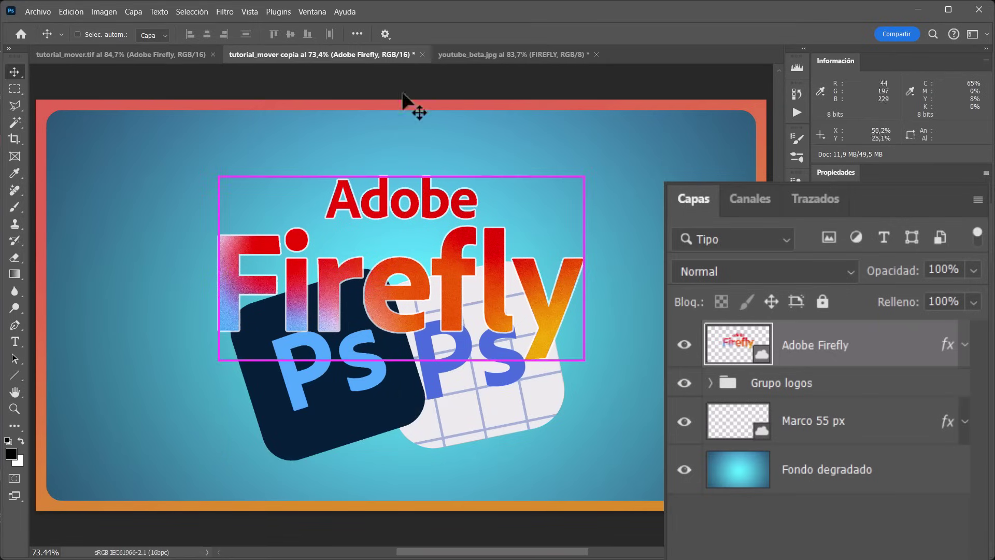
click(385, 34)
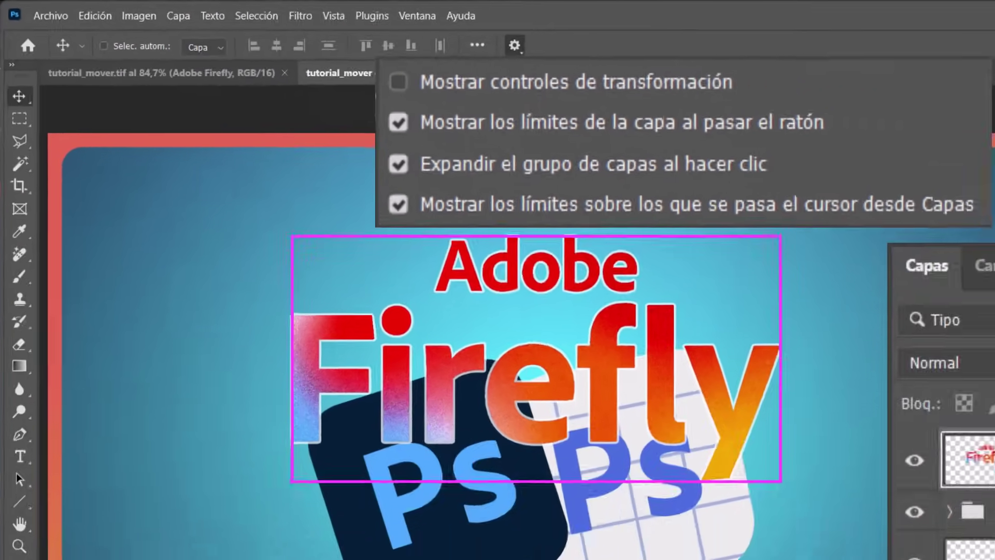
click(405, 212)
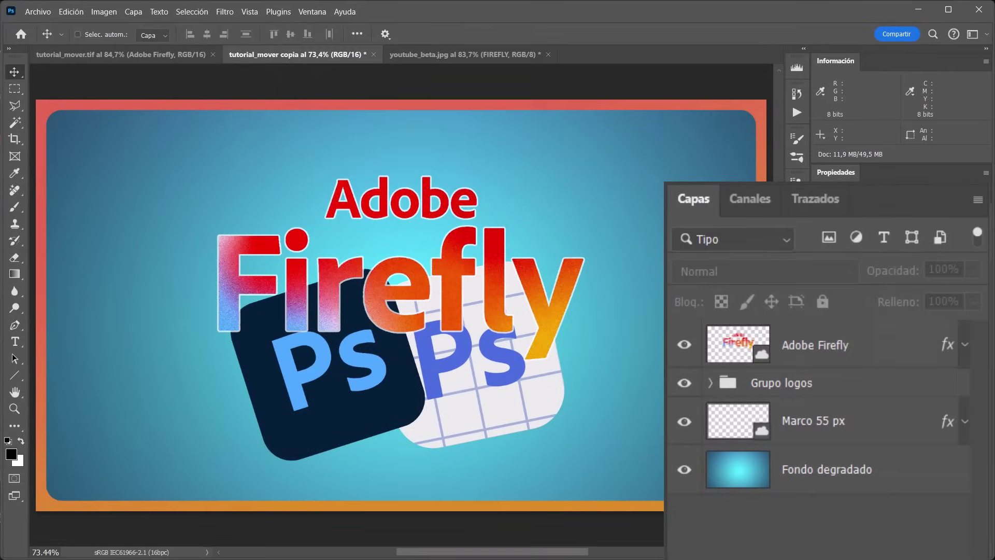
ctrl+click(162, 107)
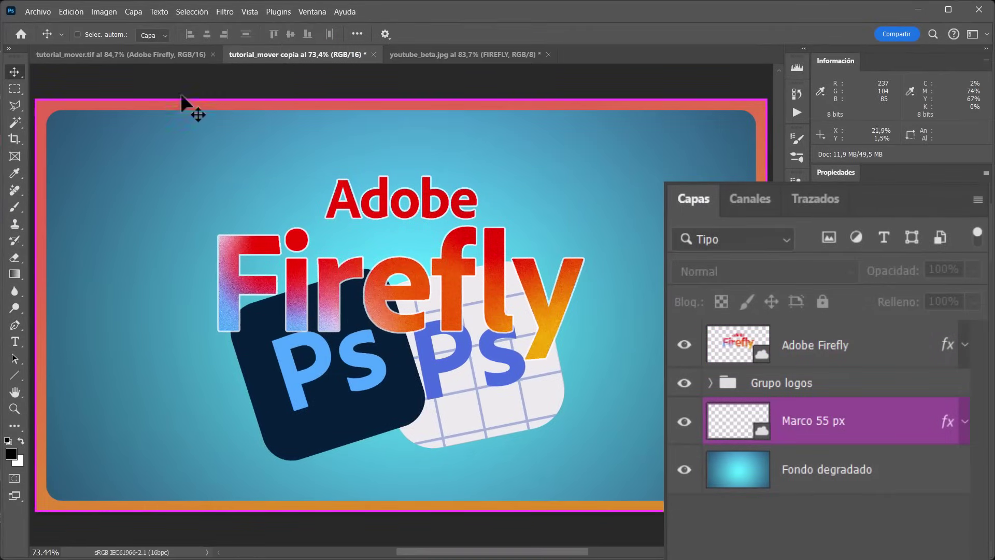
ctrl+click(180, 92)
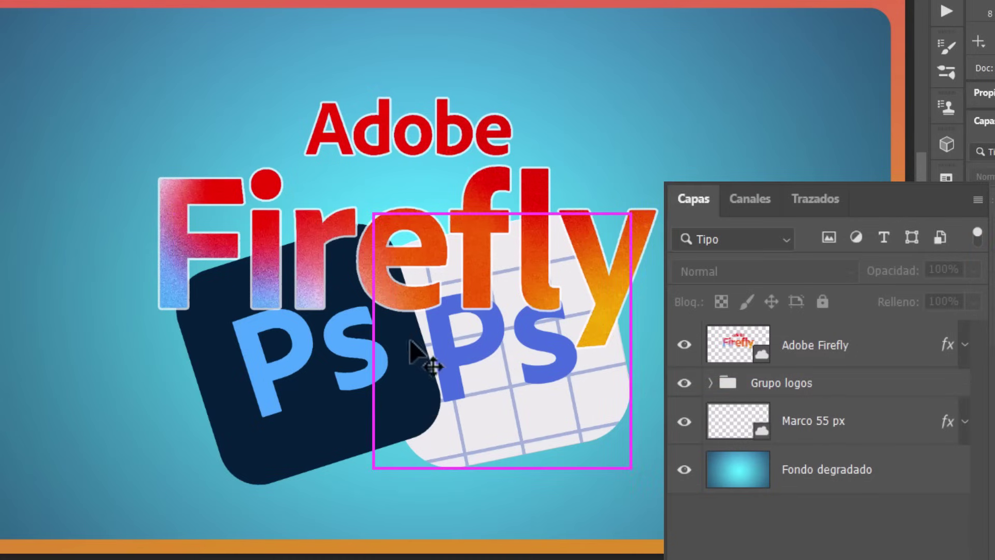
click(404, 369)
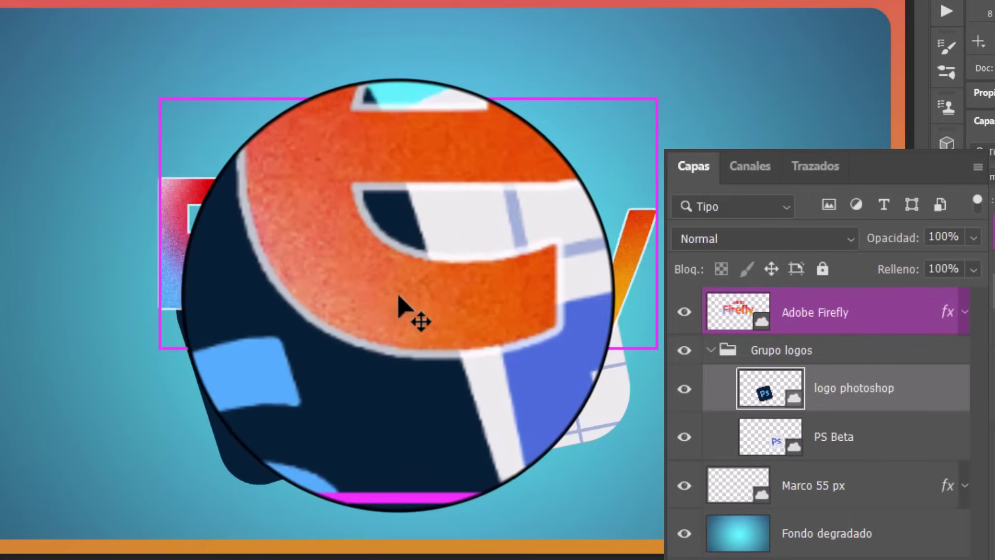
click(403, 297)
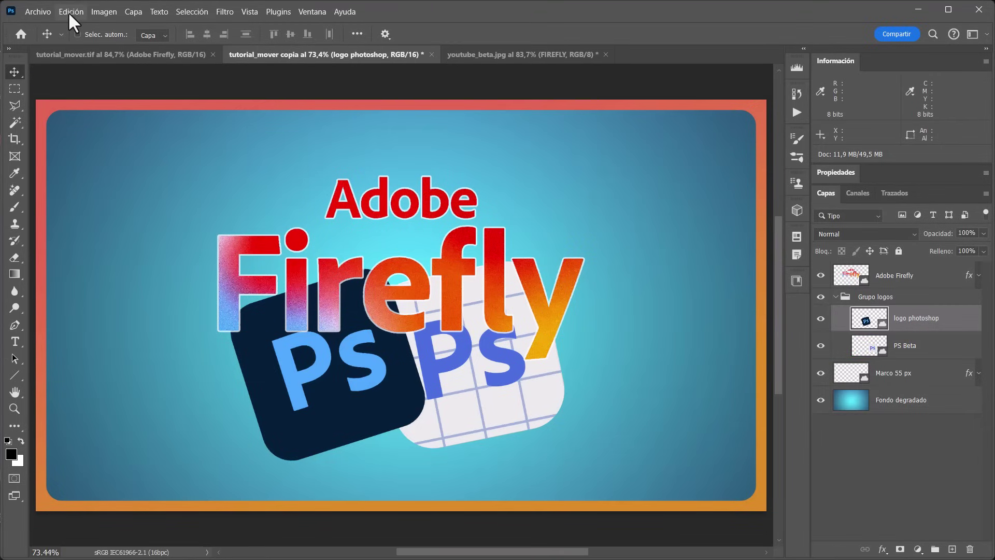
Assign shortcut Ç to the Herramientas command 'Mostrar el límite de la capa siguiente'
click(70, 12)
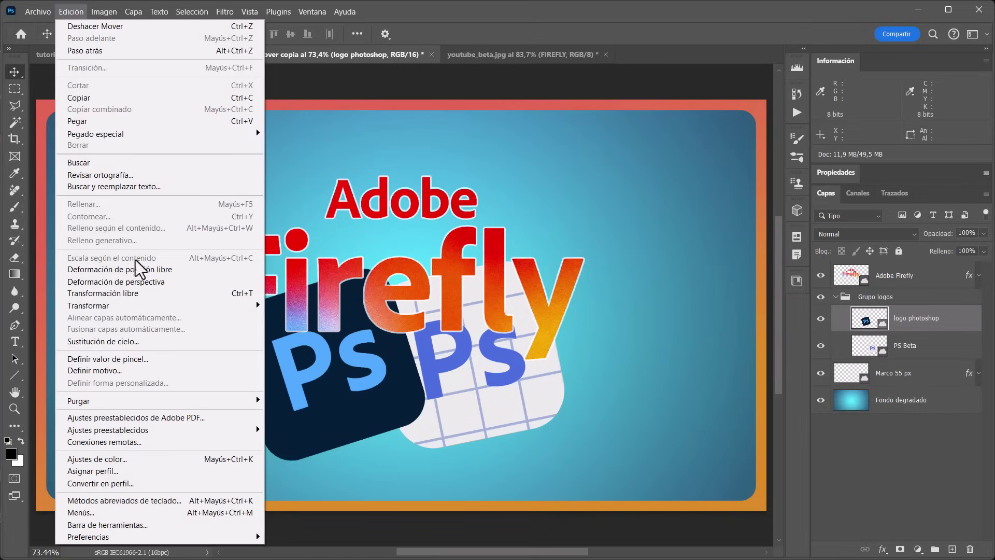
click(164, 499)
click(365, 89)
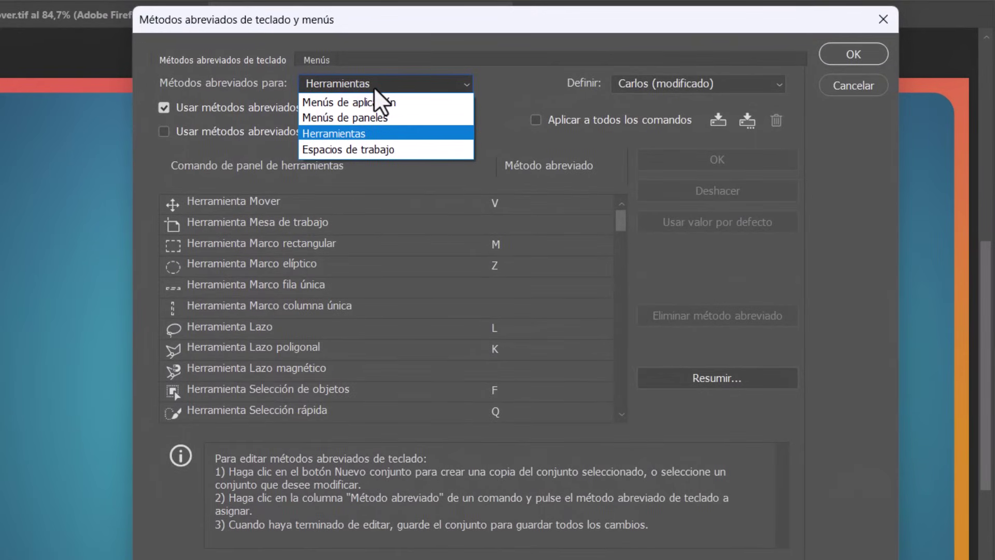
click(374, 87)
drag(620, 226, 624, 405)
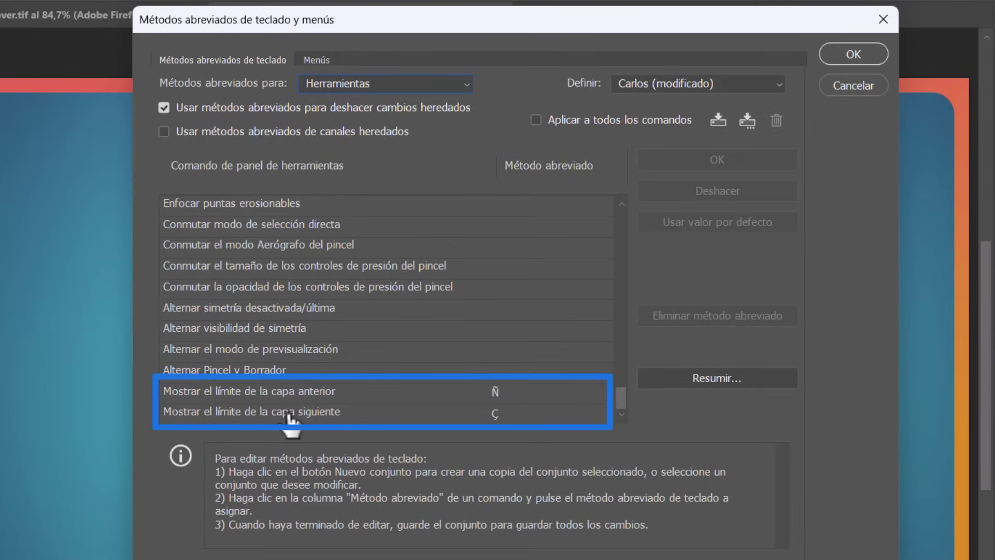
click(505, 412)
key(ccedilla)
click(863, 52)
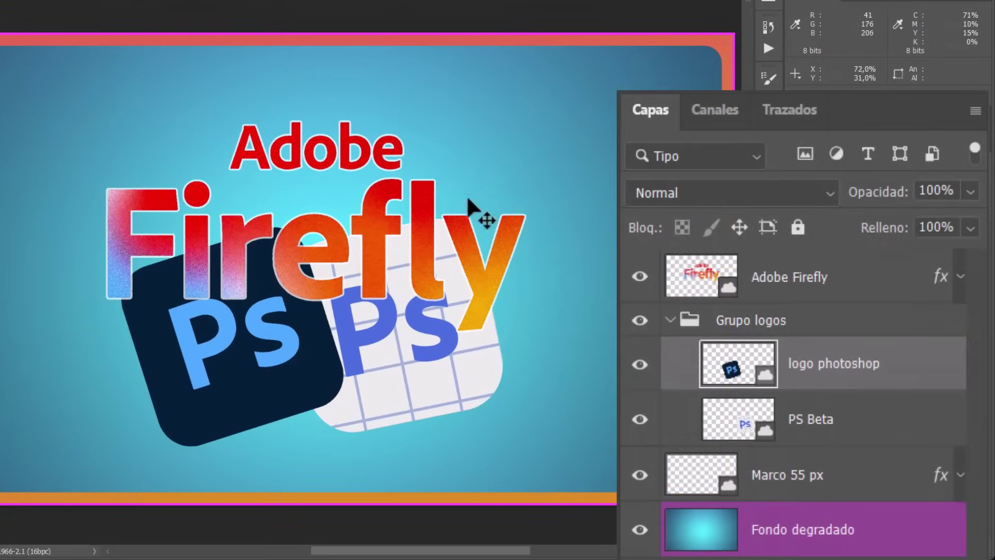
Pick layers from the canvas, browse the right-click layer list, and collapse Grupo logos
click(368, 244)
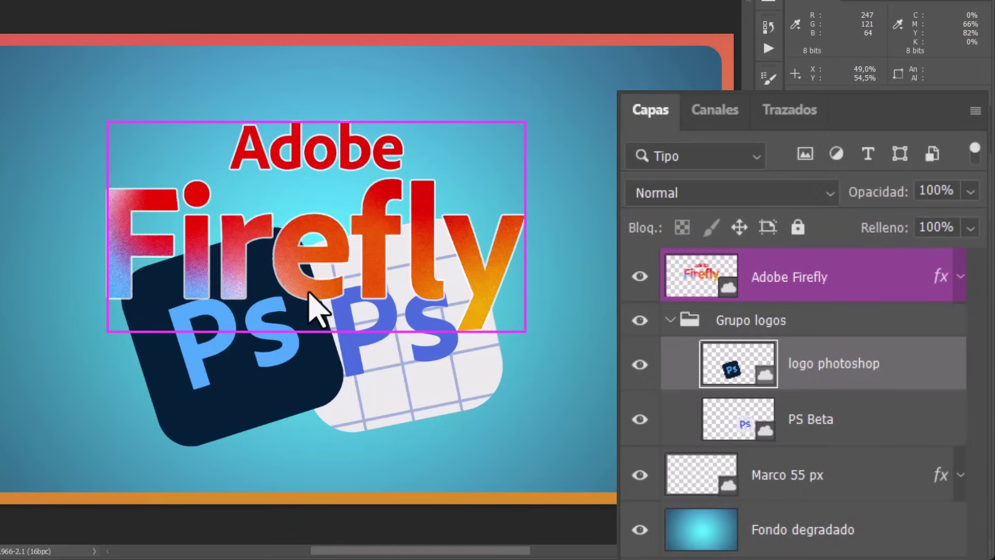
right_click(309, 293)
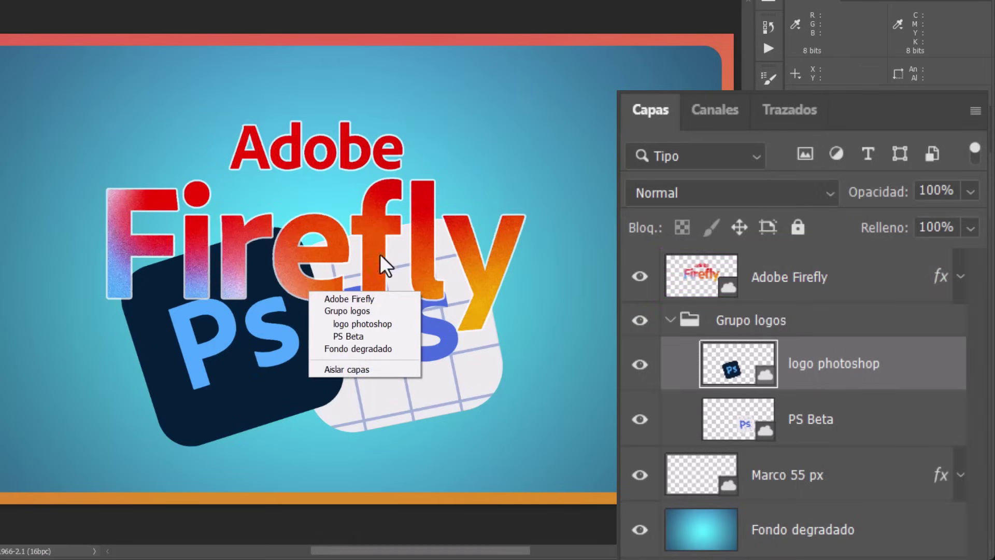
key(Escape)
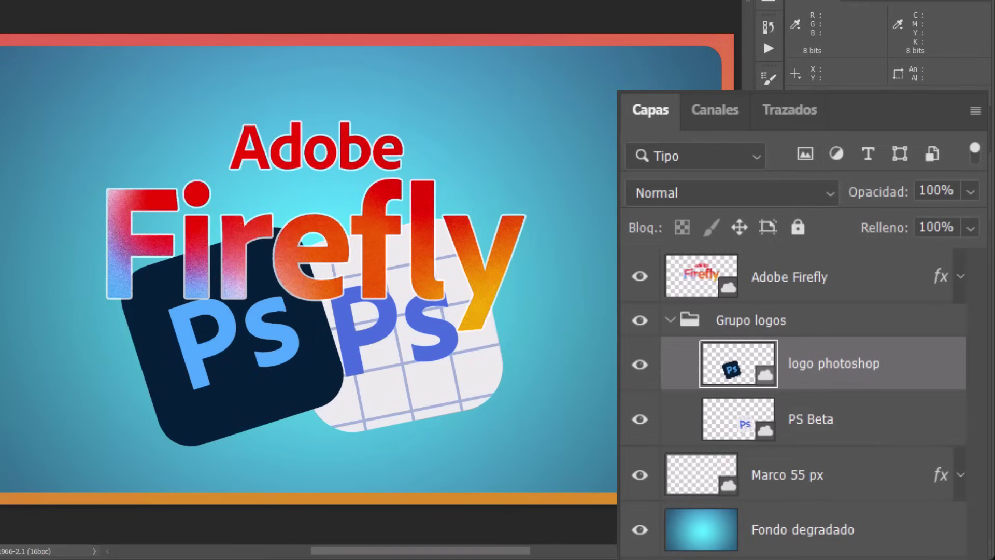
click(670, 321)
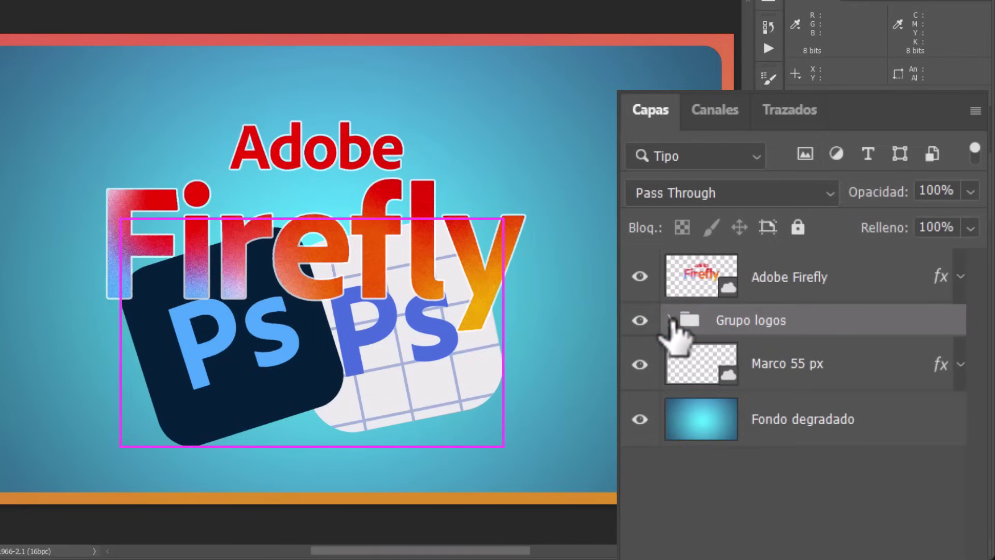
Switch between the Firefly title, logos group and dark Ps logo, ending on Adobe Firefly
click(310, 286)
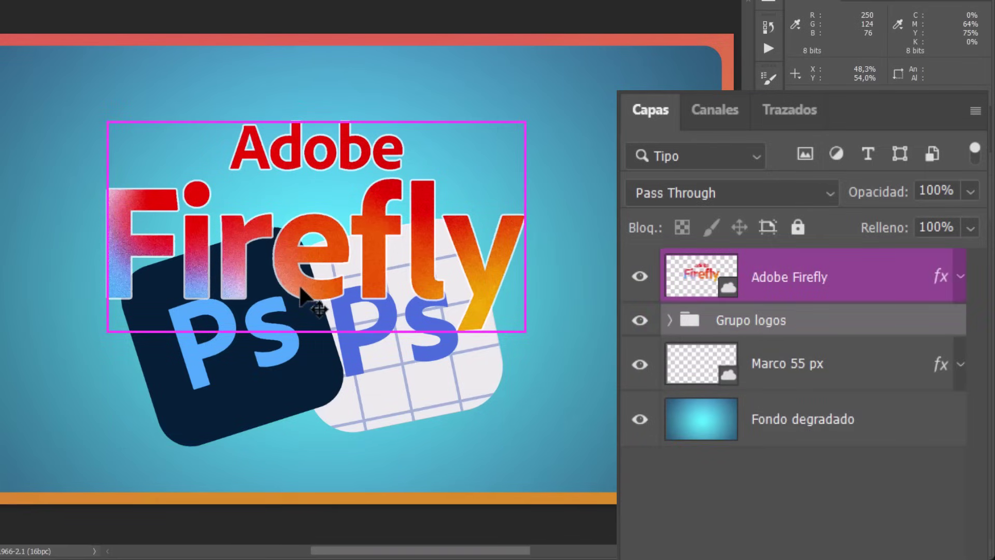
ctrl+click(311, 300)
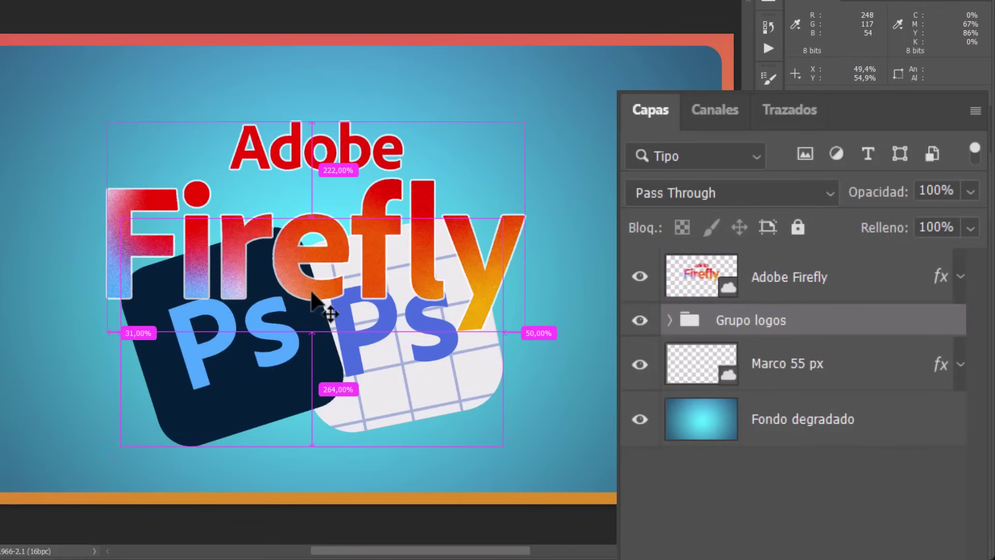
click(311, 293)
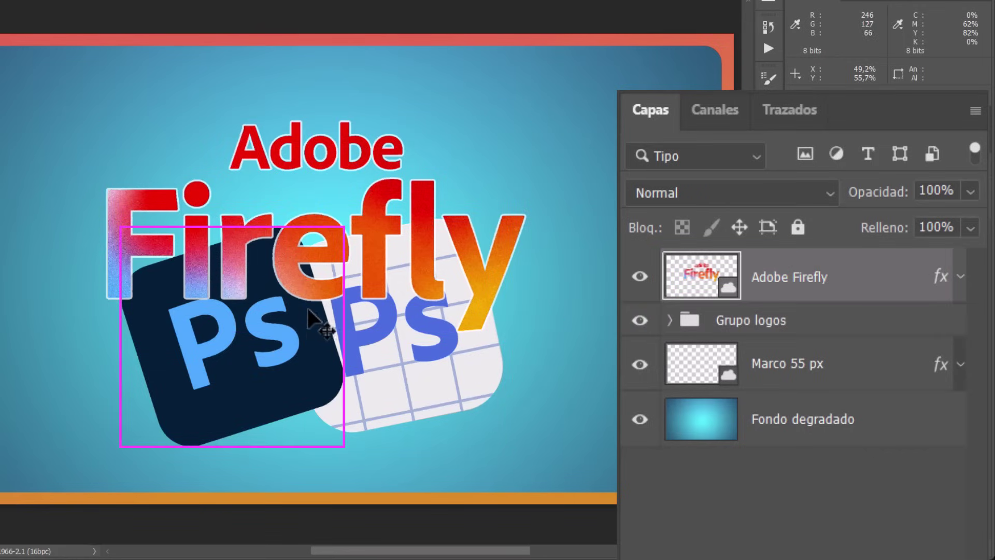
ctrl+click(312, 311)
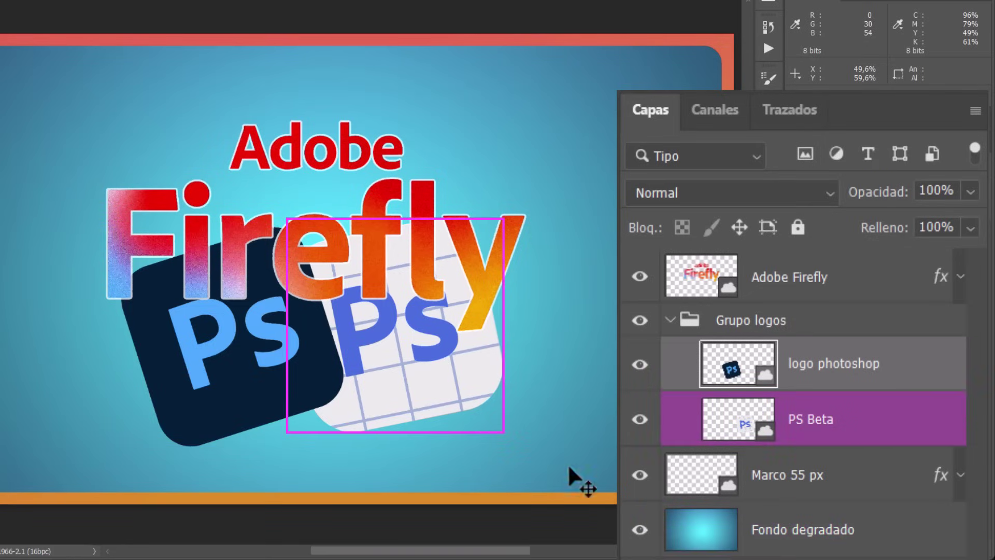
click(730, 280)
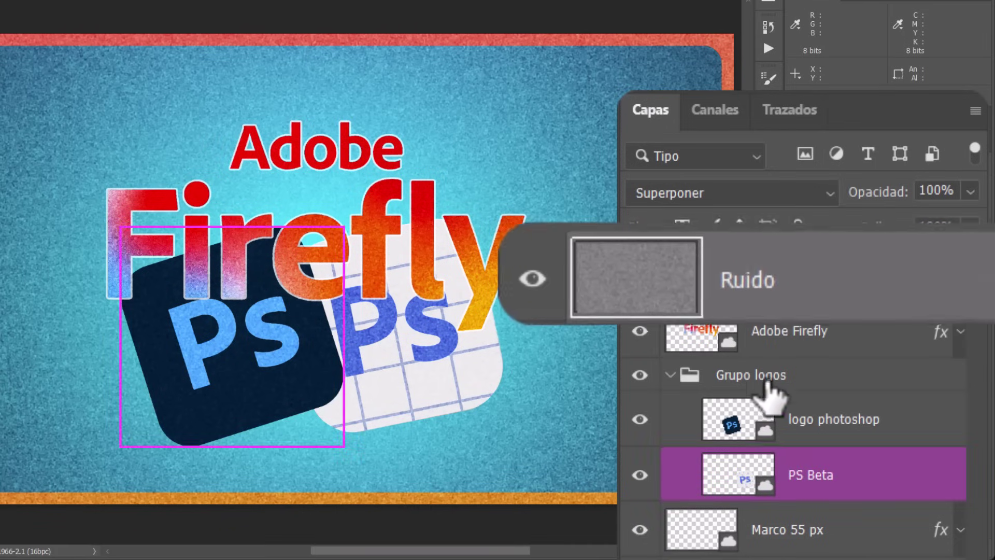
alt+click(640, 276)
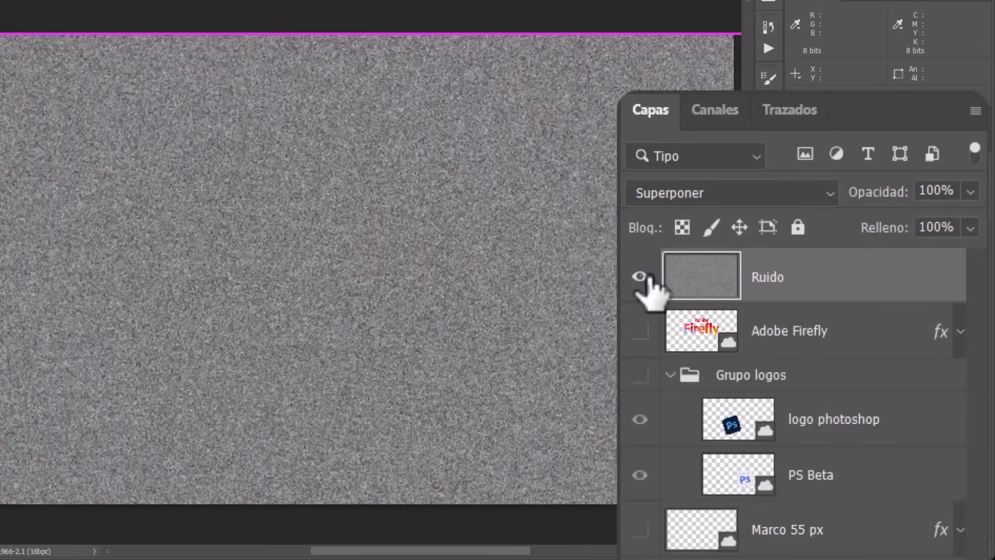
alt+click(640, 276)
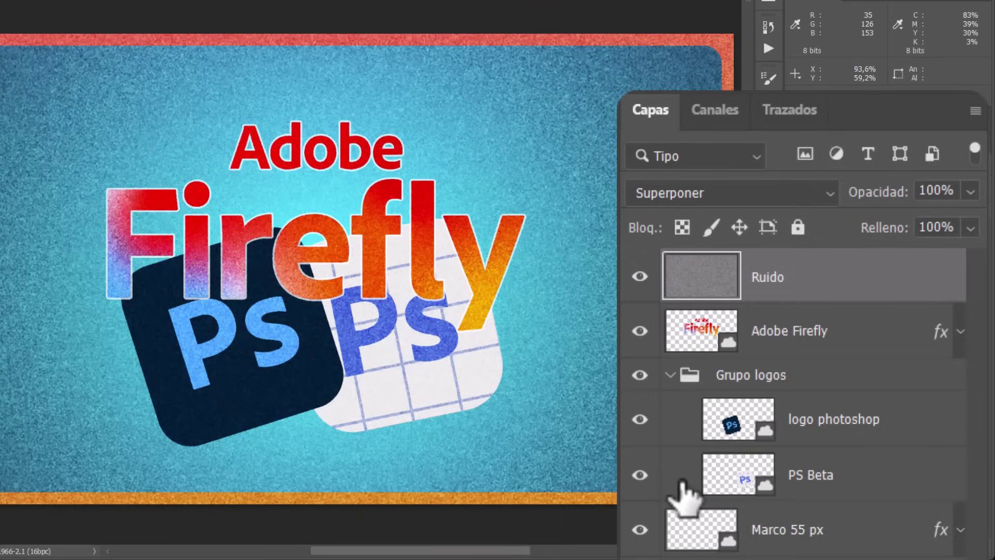
click(657, 479)
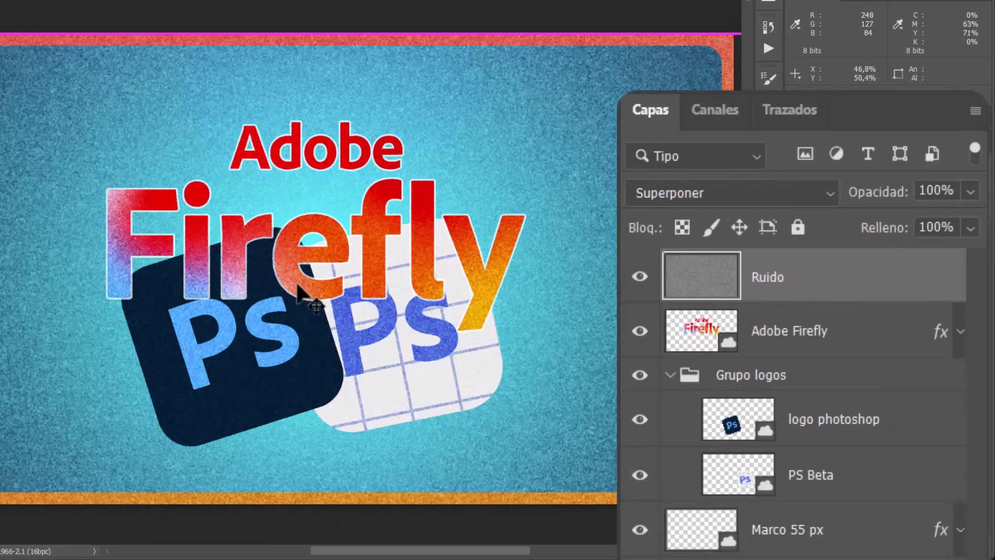
click(301, 285)
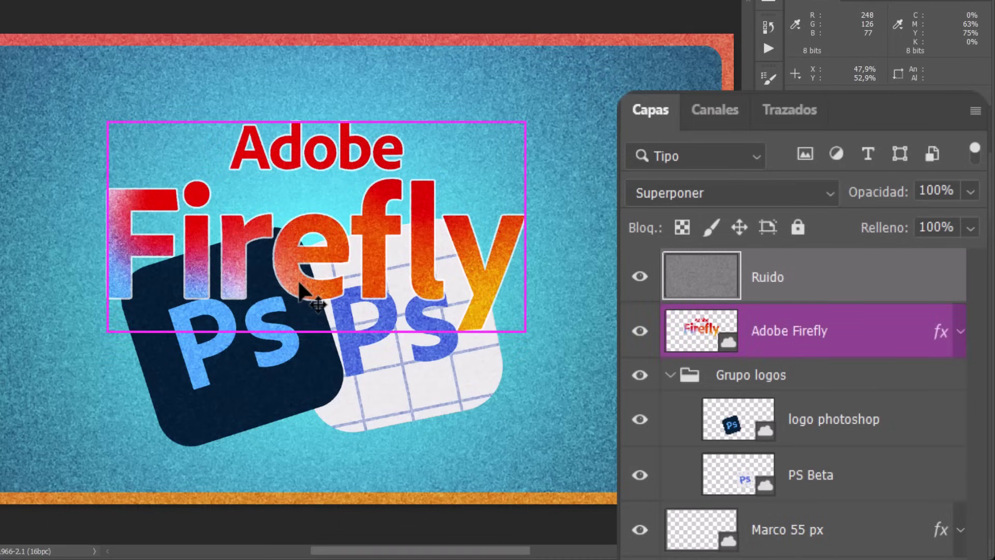
key(alt+bracketleft)
key(alt+bracketleft)
key(alt+bracketleft)
key(alt+bracketleft)
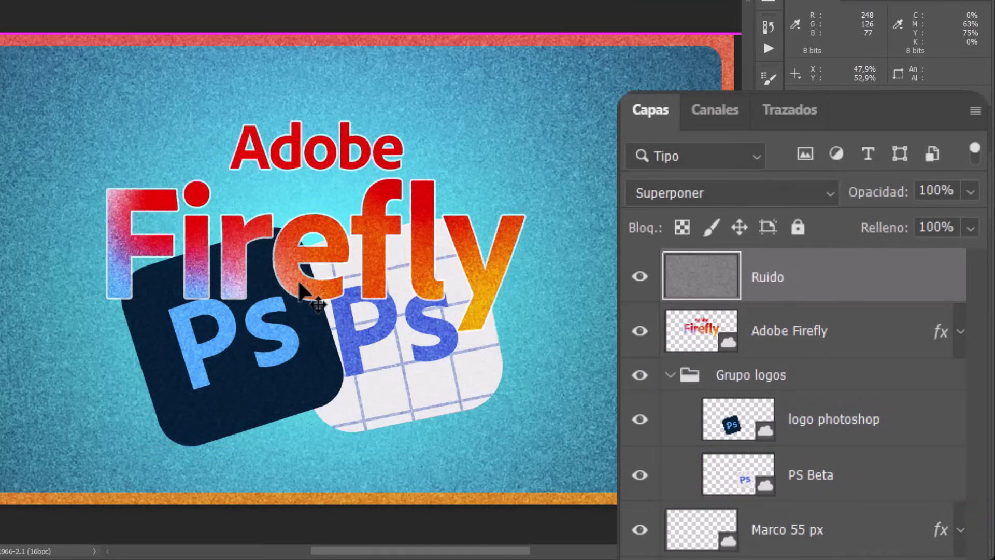
key(alt+bracketright)
key(alt+bracketright)
key(alt+bracketright)
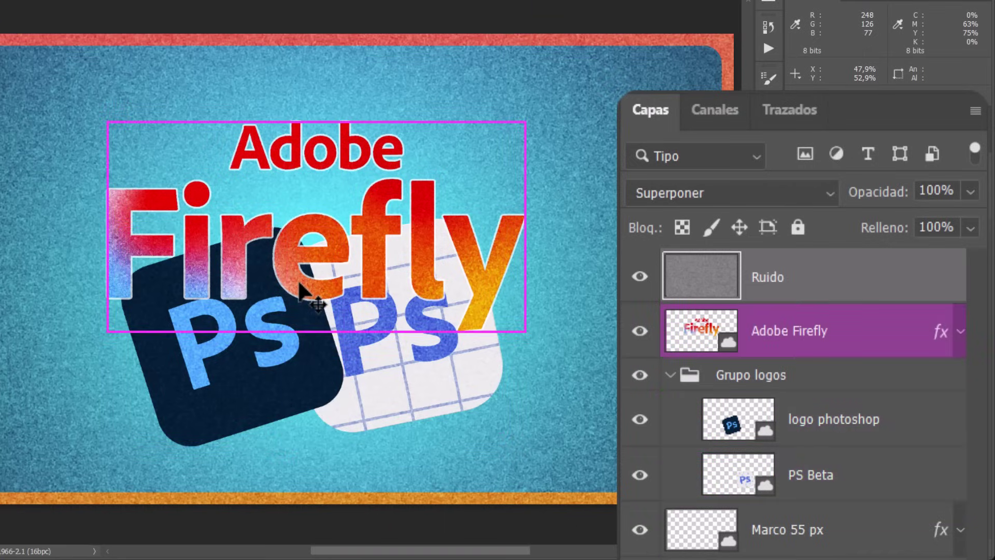
key(alt+bracketright)
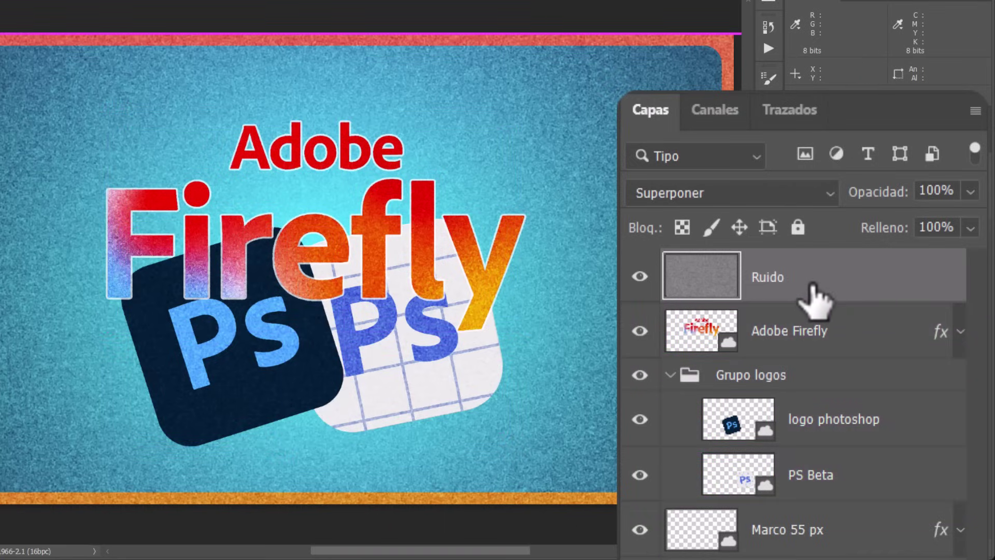
drag(815, 300, 814, 518)
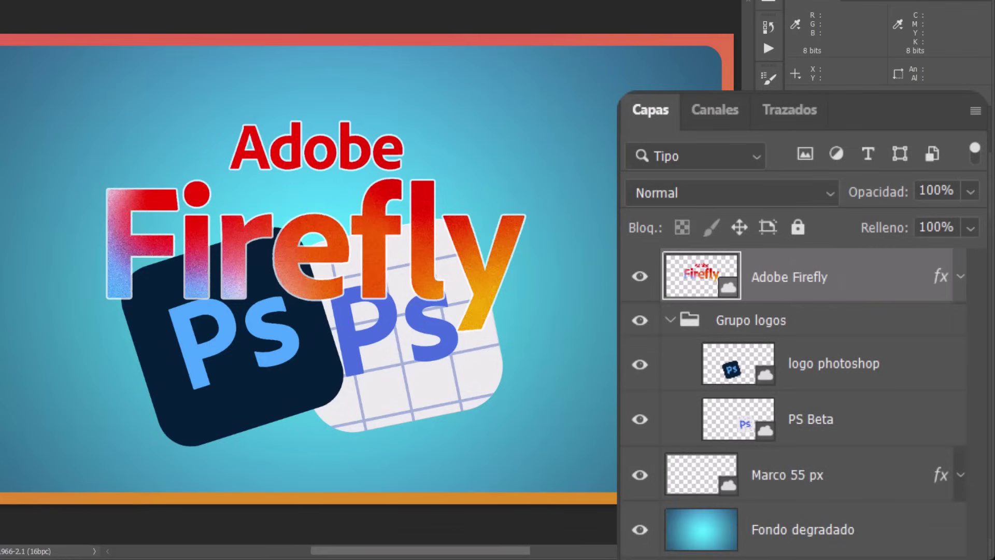
Hide Adobe Firefly and mask logo photoshop to a wide rectangle across its top
key(alt+bracketleft)
key(alt+bracketleft)
key(alt+bracketleft)
key(alt+bracketleft)
key(alt+bracketleft)
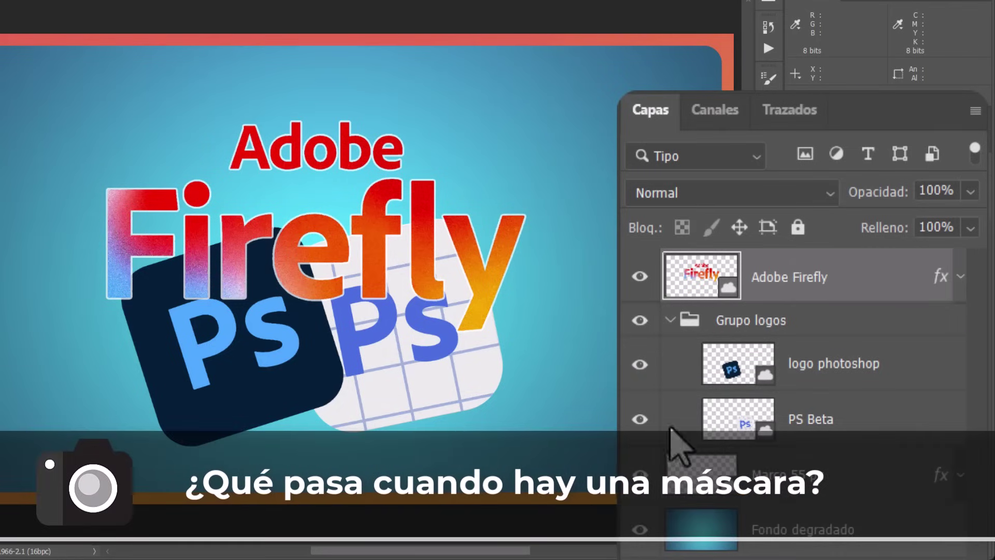
click(641, 220)
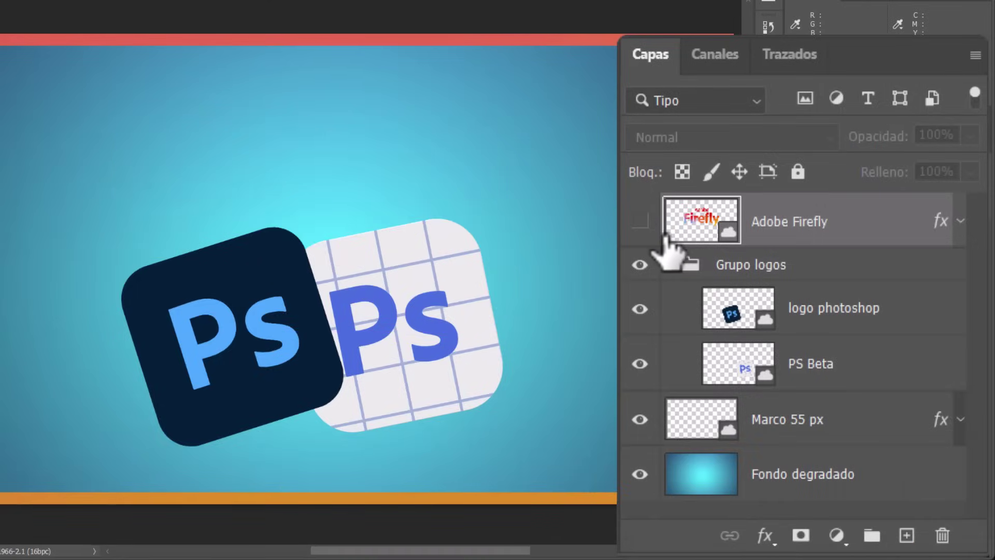
click(811, 317)
click(817, 319)
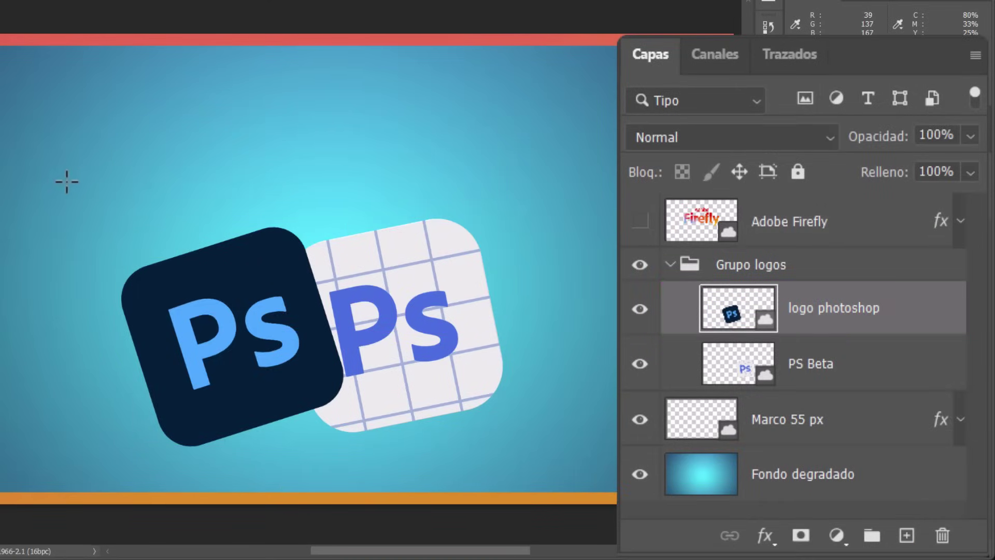
drag(73, 184, 507, 312)
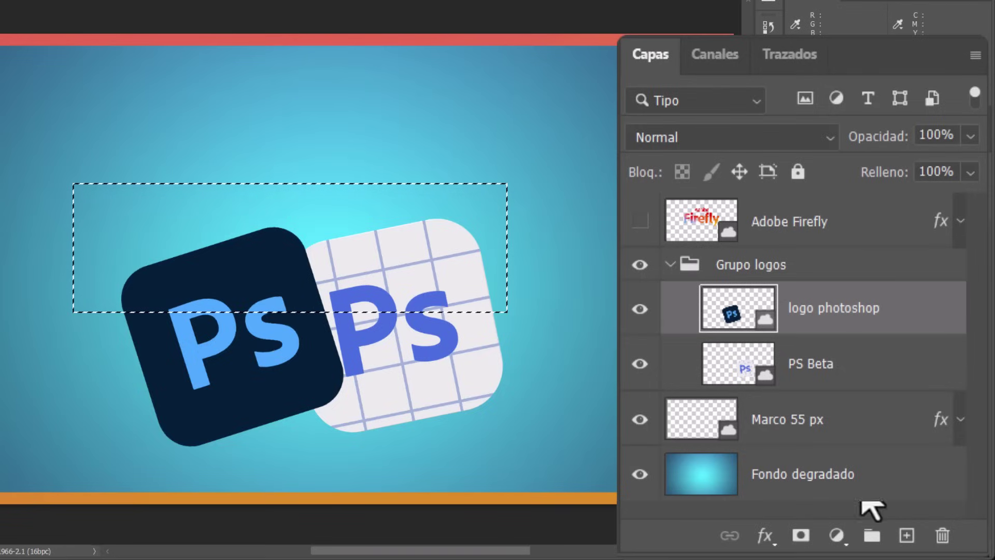
click(801, 535)
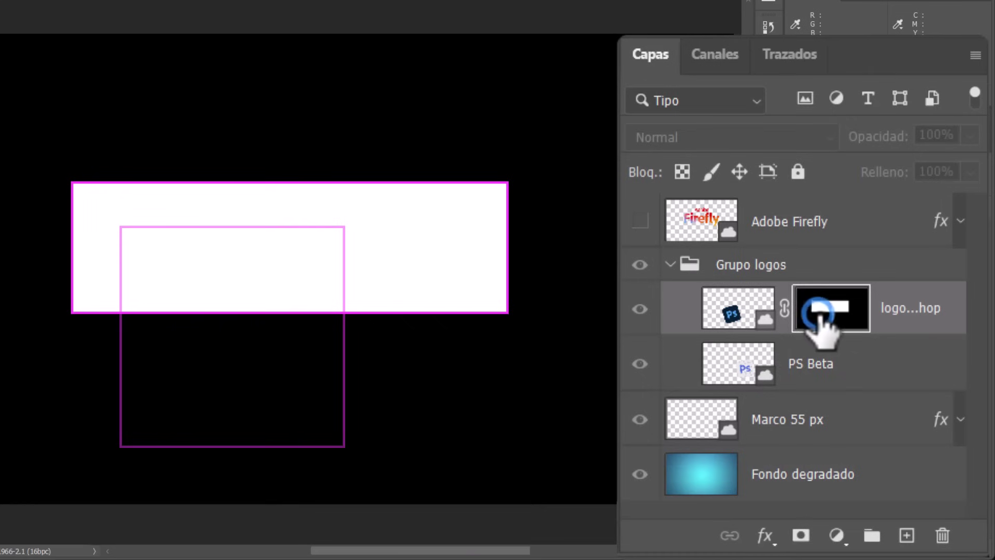
Preview and delete logo photoshop's mask, then turn Adobe Firefly's visibility back on
alt+click(823, 318)
alt+click(823, 317)
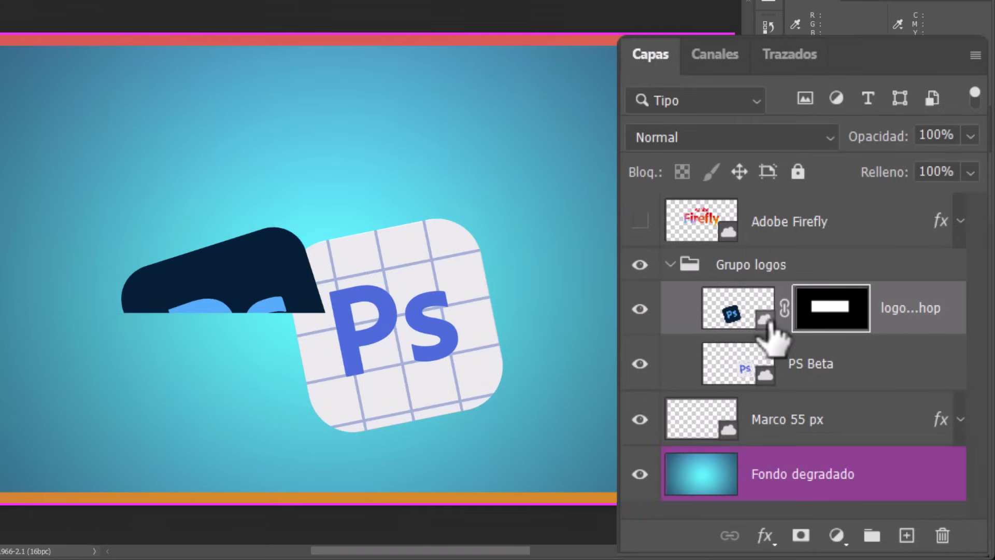
click(832, 308)
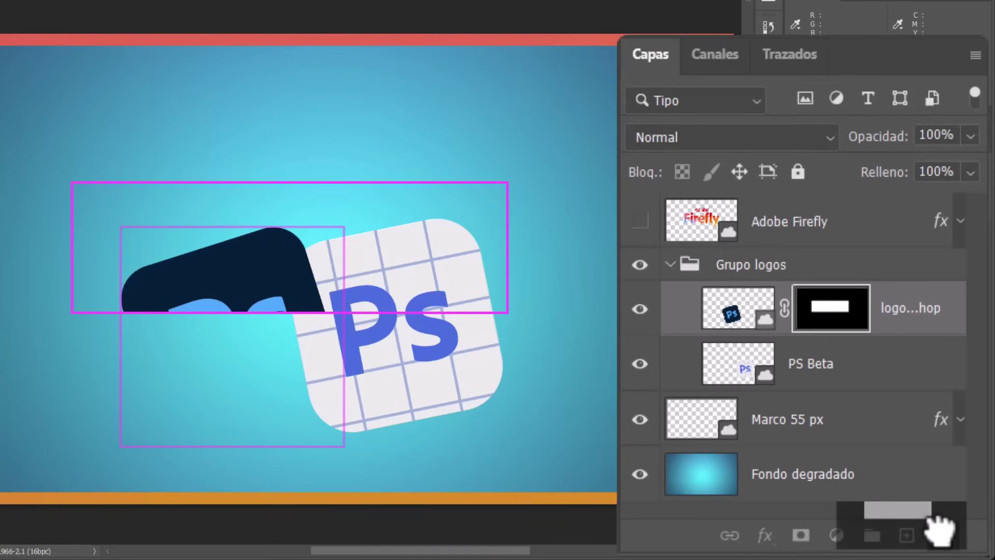
drag(832, 308, 942, 535)
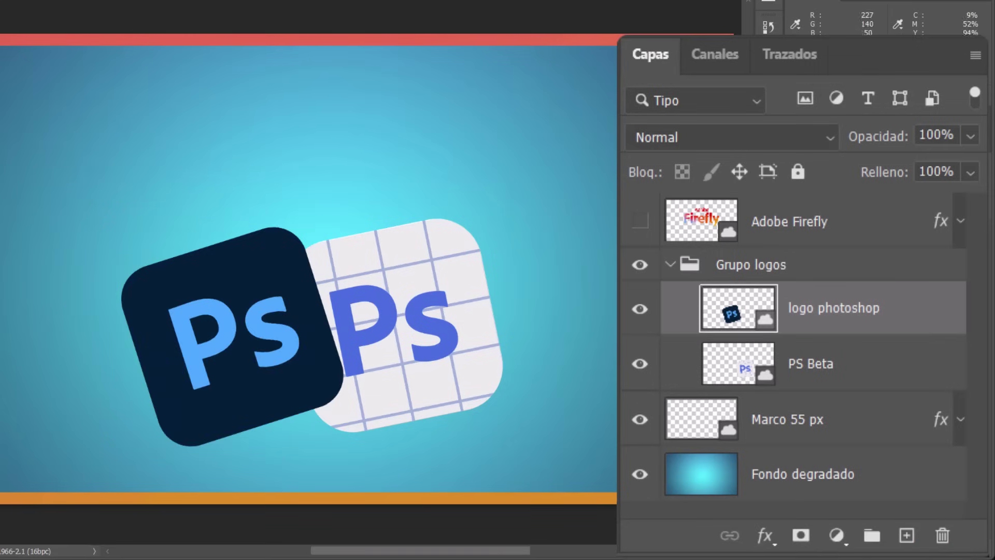
click(639, 221)
Add a Curvas 1 adjustment layer and lift a point on its RGB curve to brighten
click(773, 223)
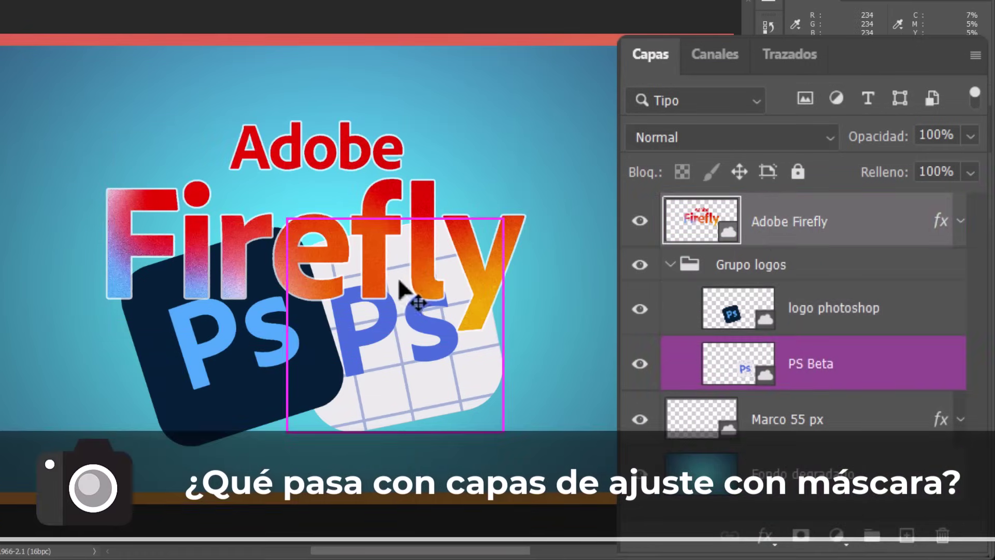
click(836, 535)
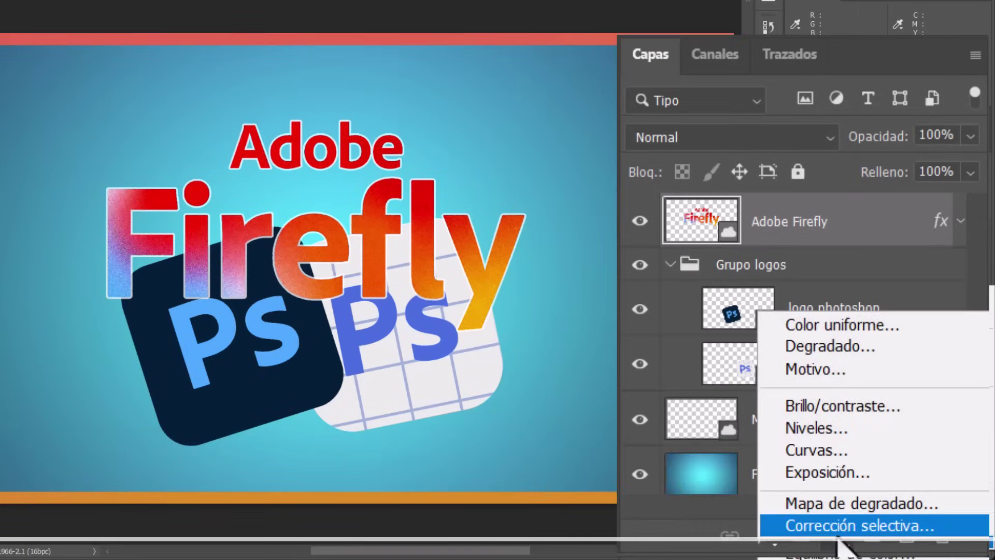
click(841, 451)
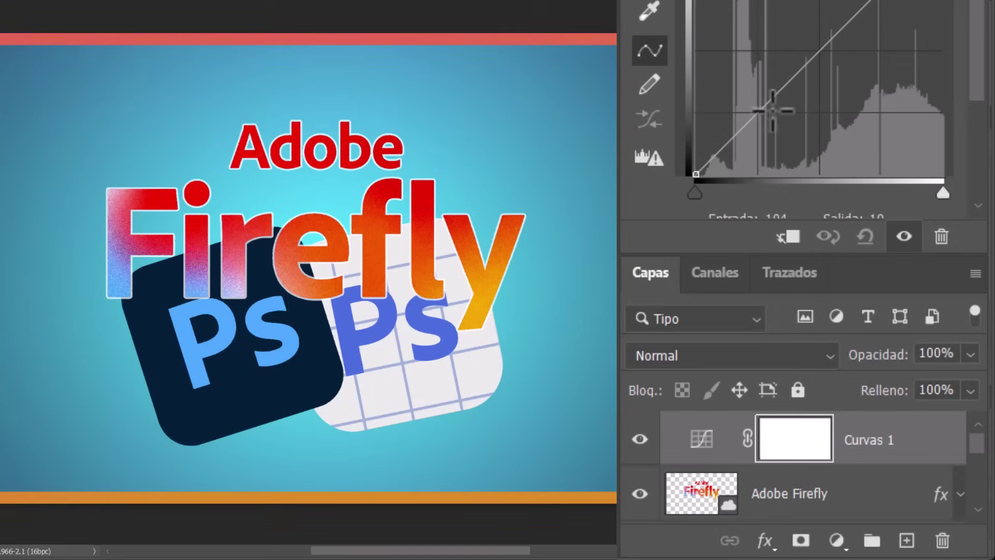
scroll(743, 162, up, 1)
scroll(746, 207, up, 3)
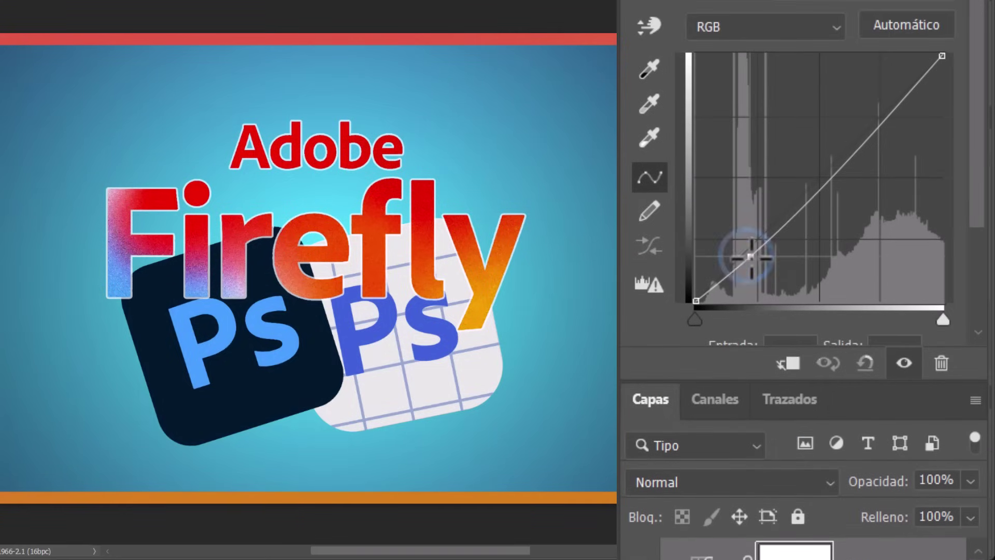
click(877, 104)
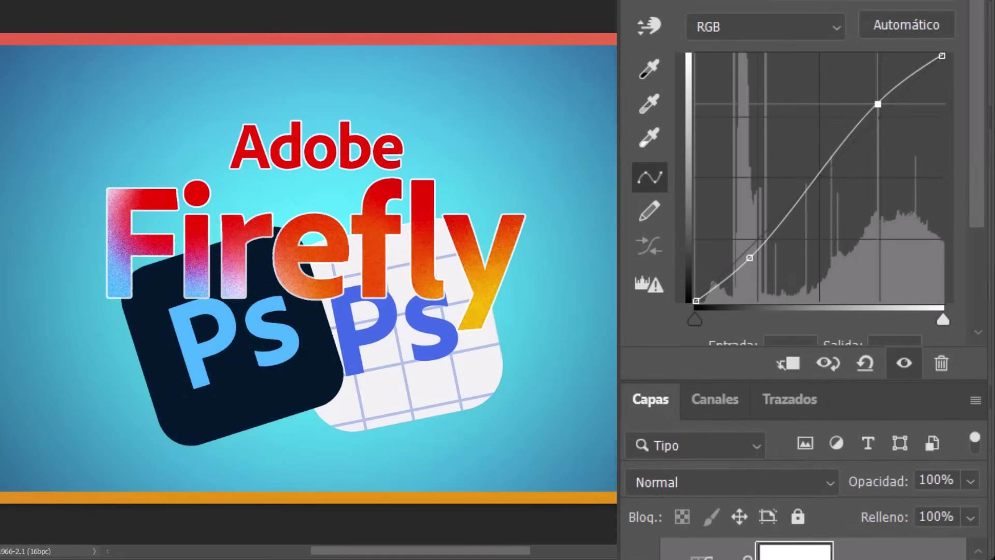
scroll(668, 5, down, 10)
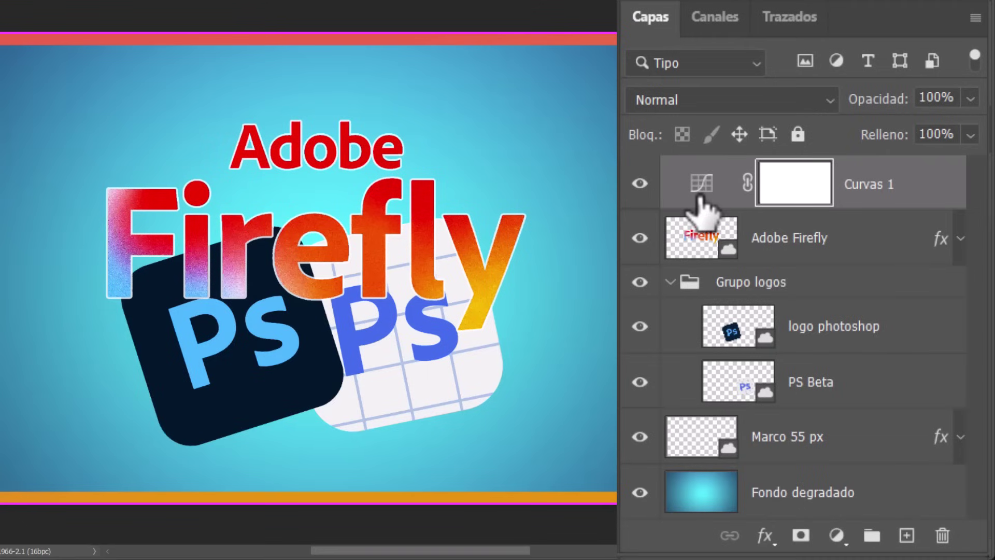
click(11, 67)
click(271, 178)
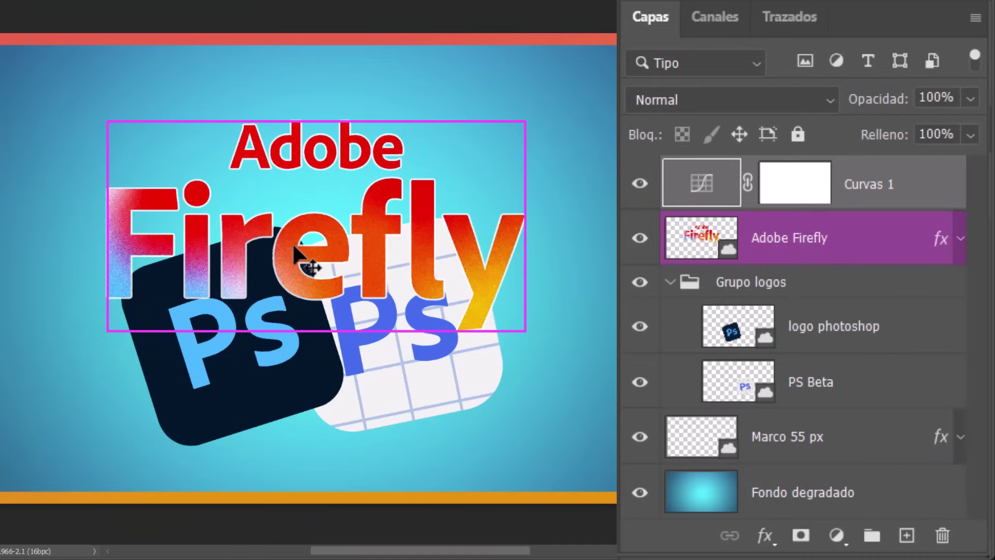
click(261, 344)
click(395, 365)
click(480, 243)
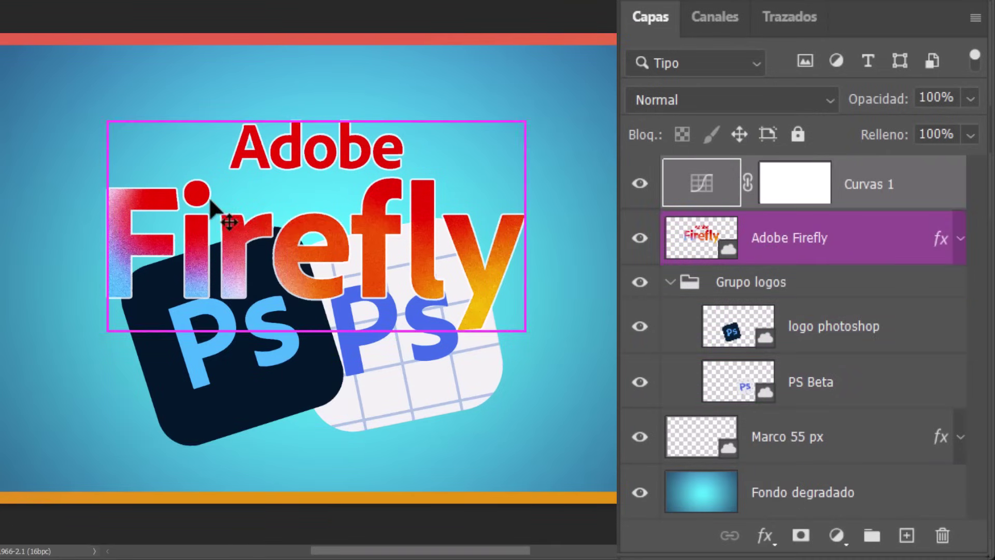
click(466, 228)
click(854, 169)
click(333, 337)
click(251, 223)
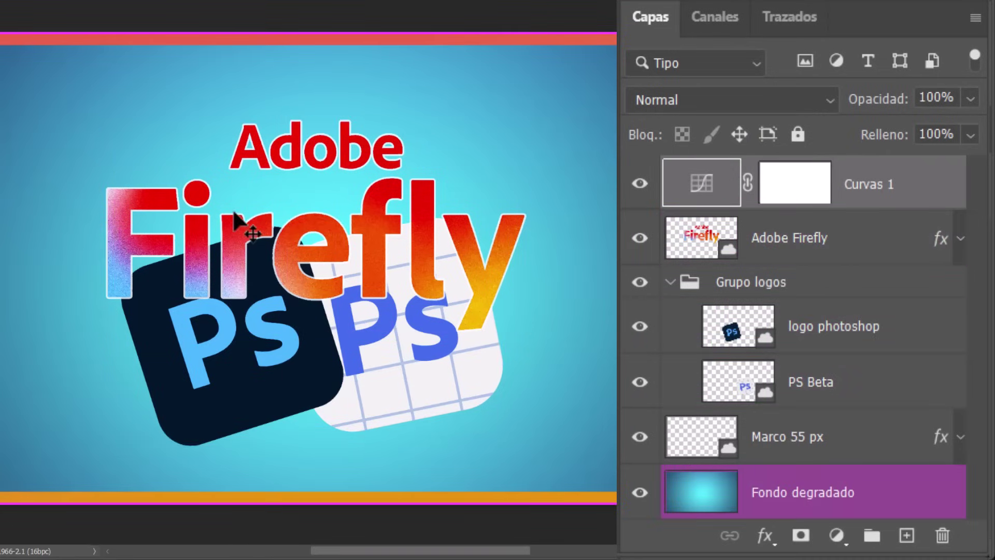
click(286, 255)
click(286, 343)
click(431, 377)
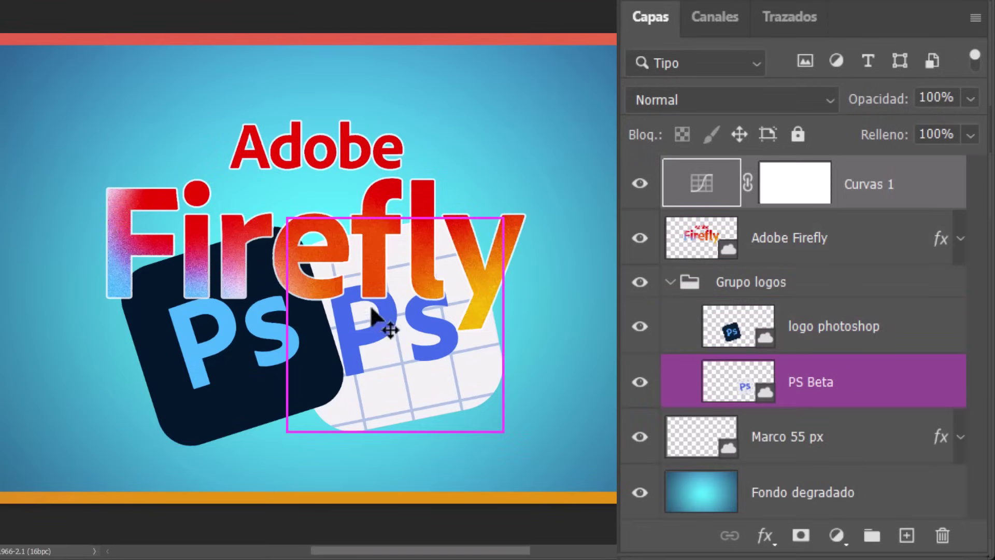
click(314, 291)
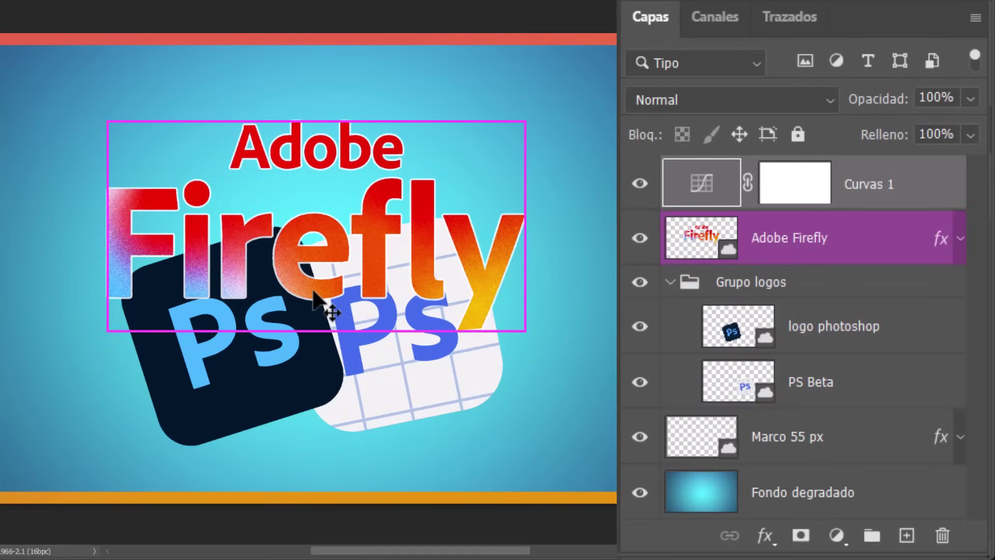
key(alt+bracketleft)
key(alt+bracketleft)
click(316, 301)
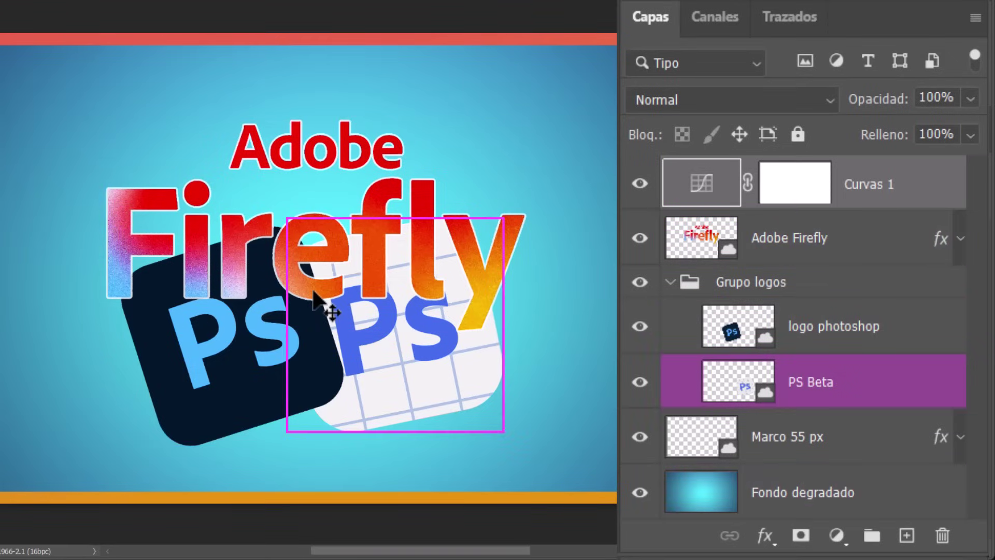
click(270, 352)
click(473, 289)
click(850, 244)
Invert the Curvas 1 mask with Ctrl+I and preview the mask on its own
click(804, 194)
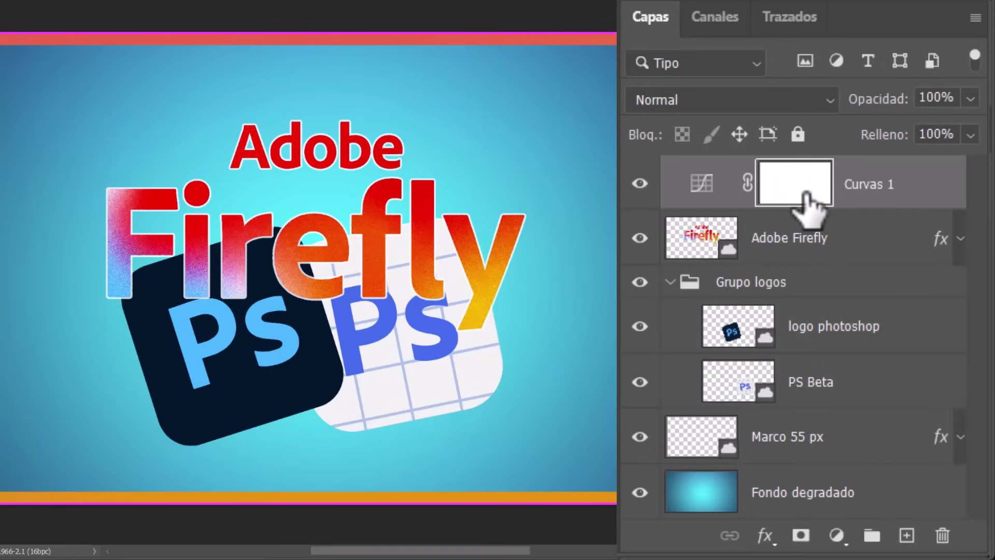
key(ctrl+i)
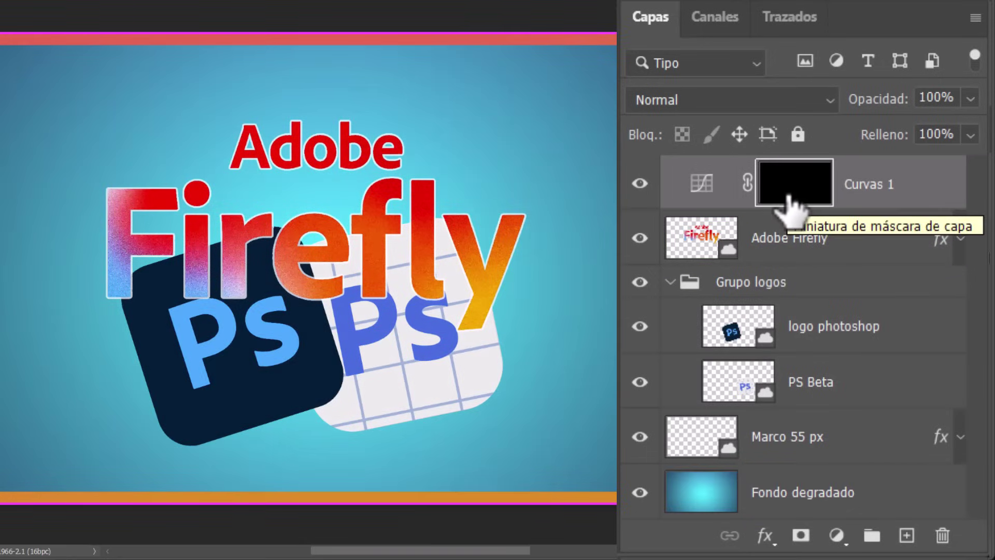
click(280, 347)
click(233, 393)
click(328, 282)
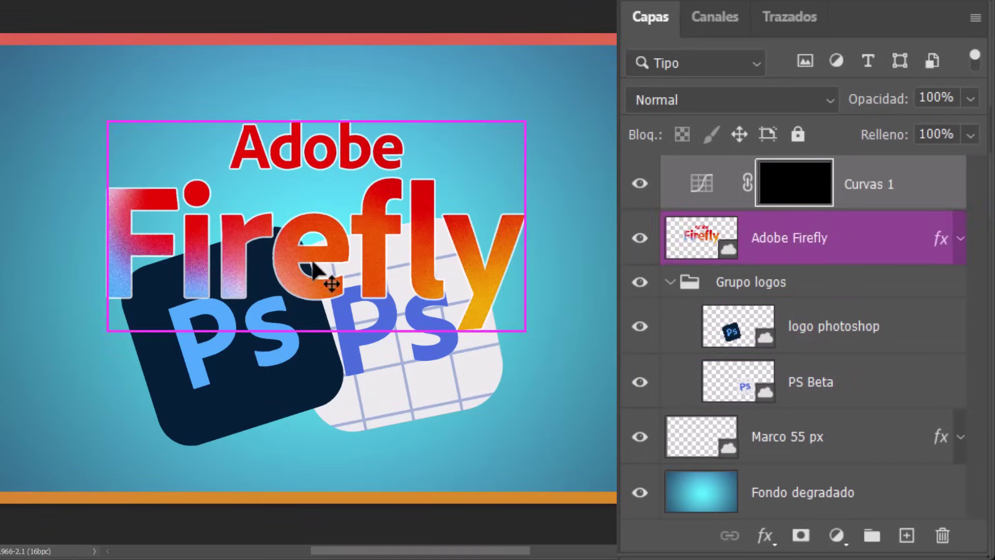
click(393, 332)
click(544, 425)
click(544, 523)
alt+click(783, 192)
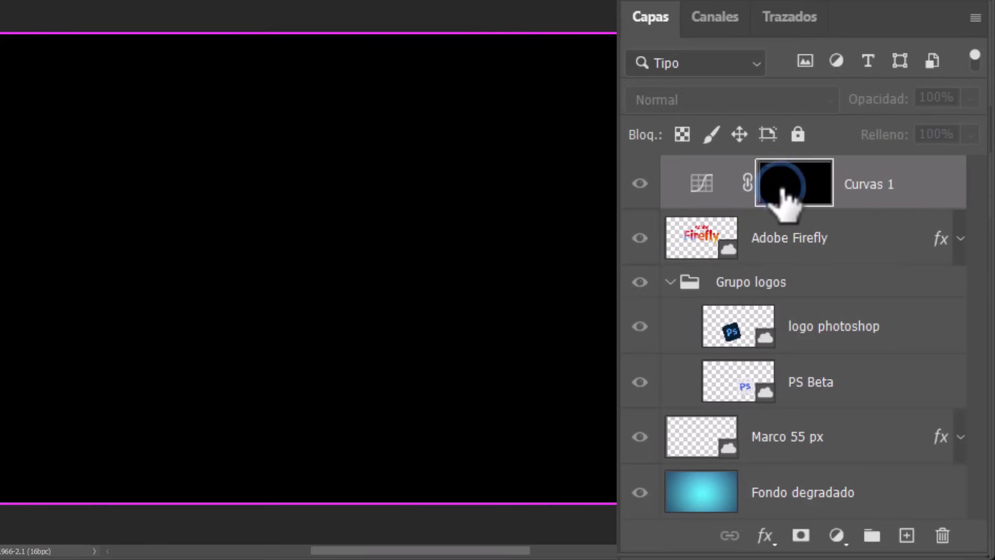
alt+click(783, 192)
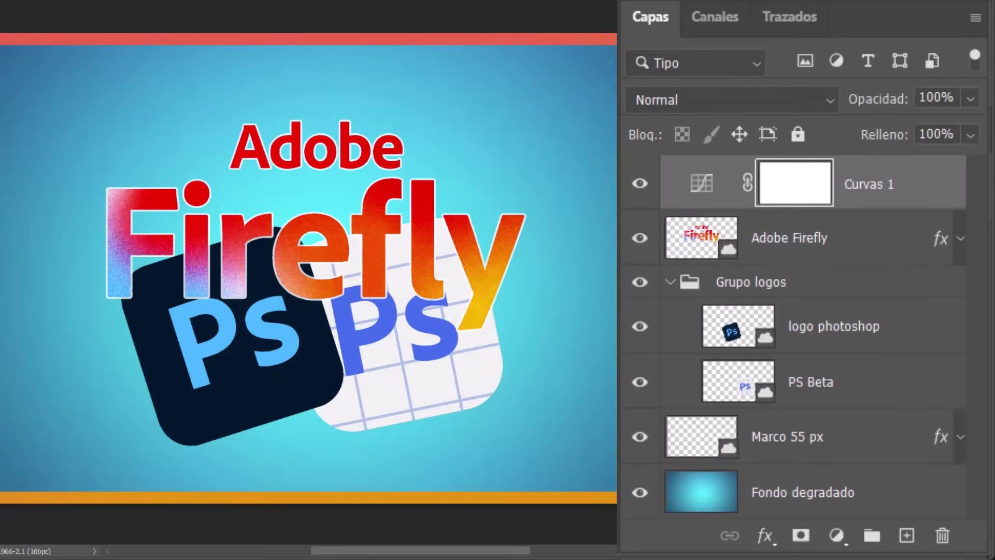
Fill the right half of the Curvas mask with black, deselect, and check the mask
drag(616, 502, 316, 35)
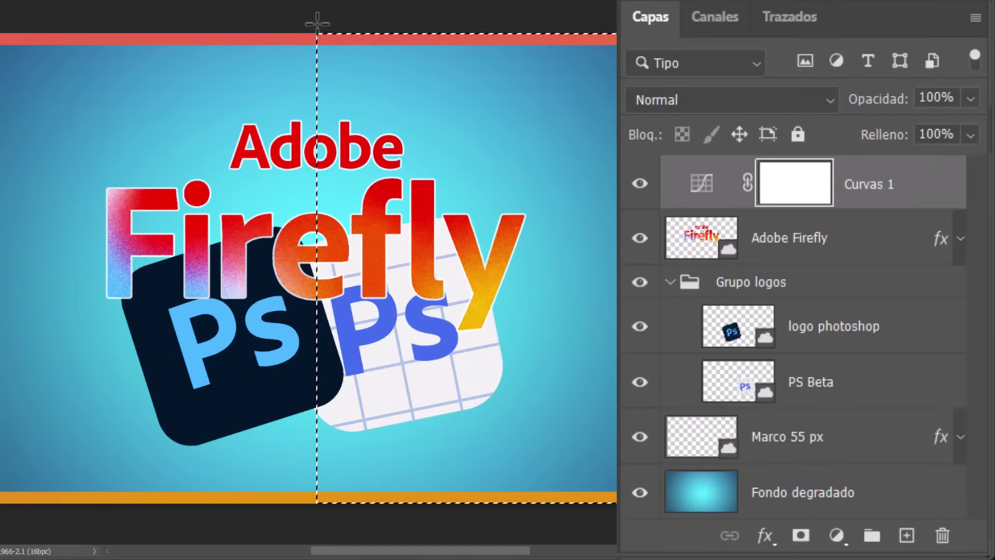
key(Delete)
key(ctrl+d)
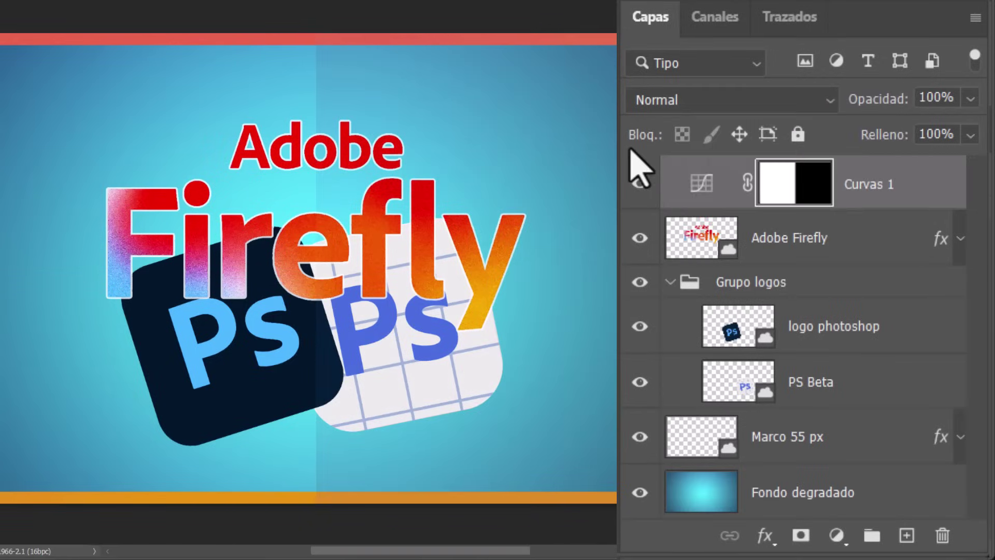
alt+click(784, 181)
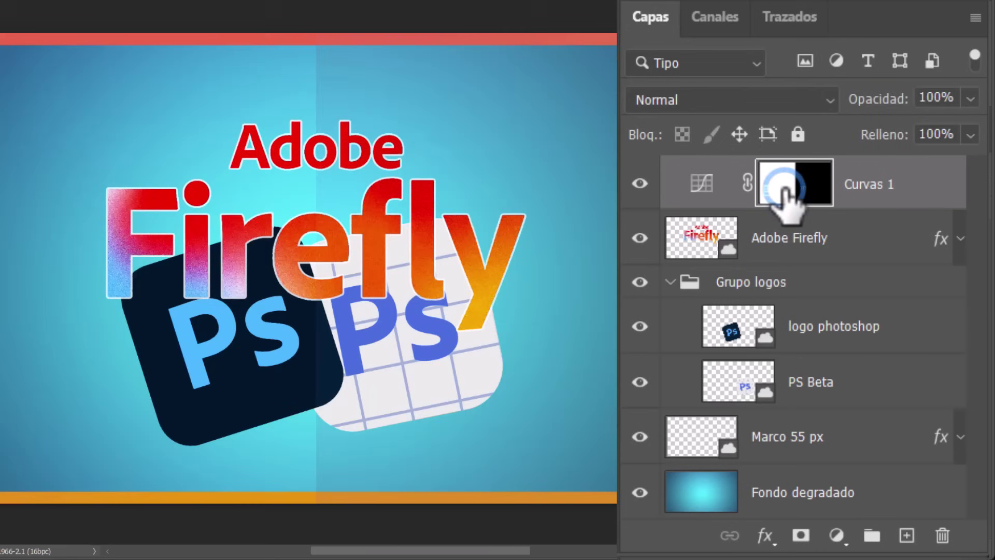
With the Move tool, pick Adobe Firefly, logo photoshop and PS Beta by clicking the canvas
key(v)
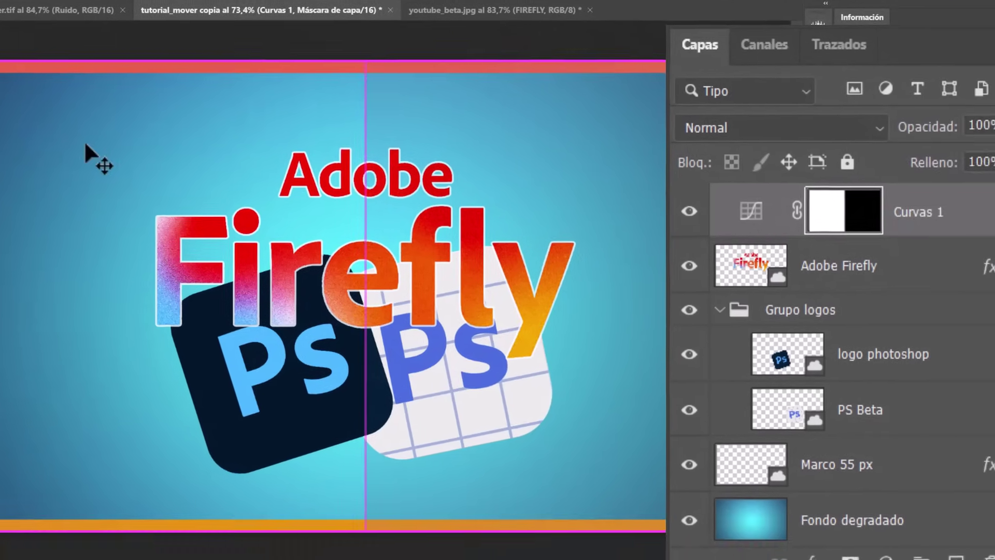
drag(107, 207, 108, 207)
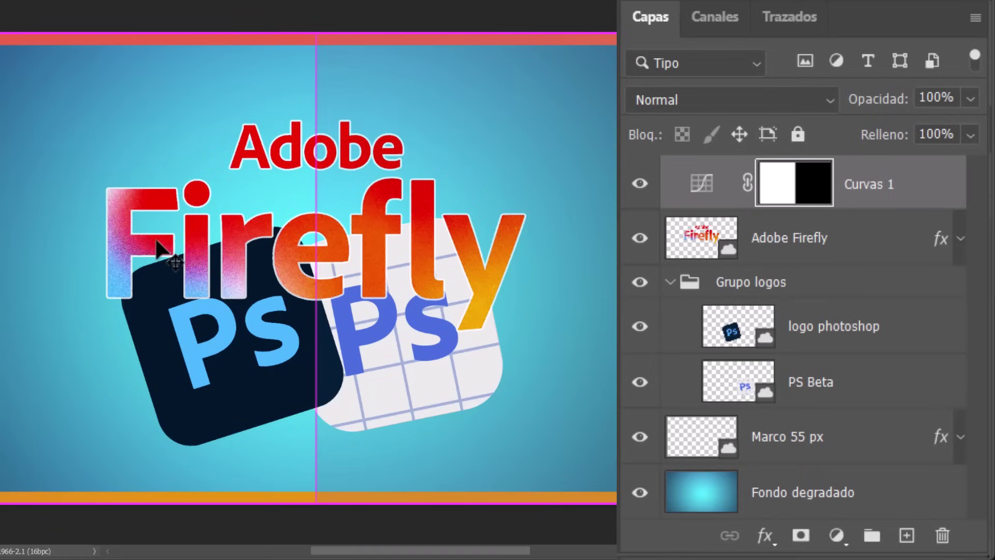
click(230, 266)
click(233, 270)
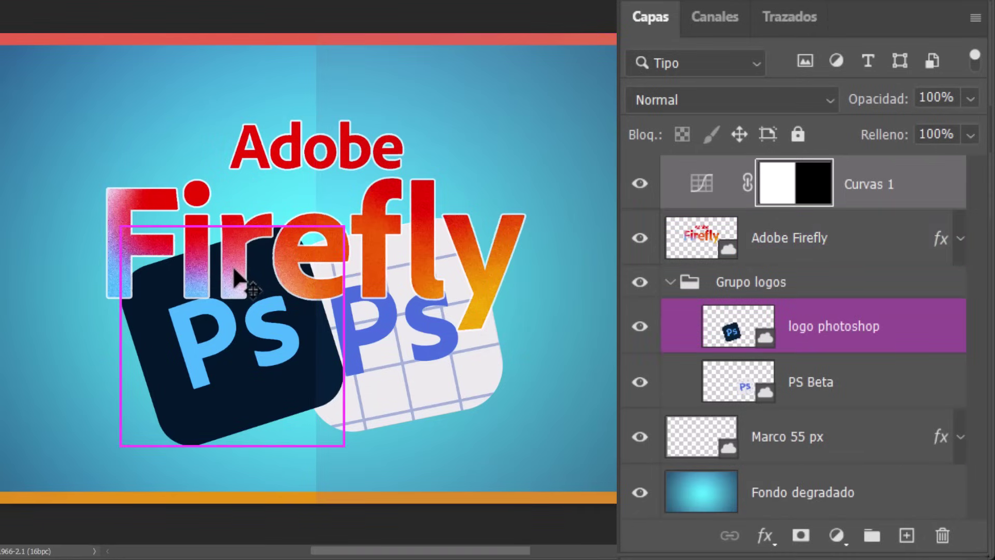
click(234, 270)
click(234, 270)
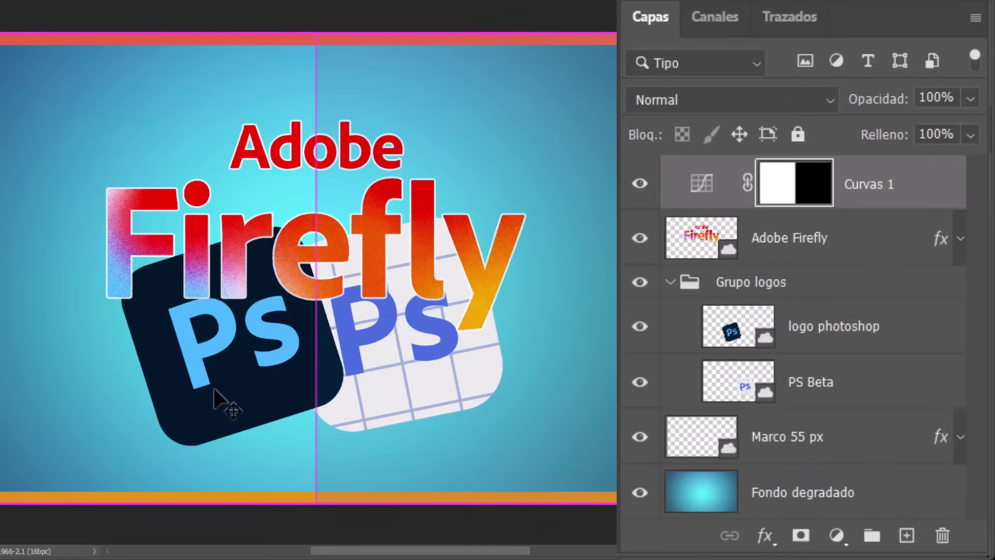
click(437, 271)
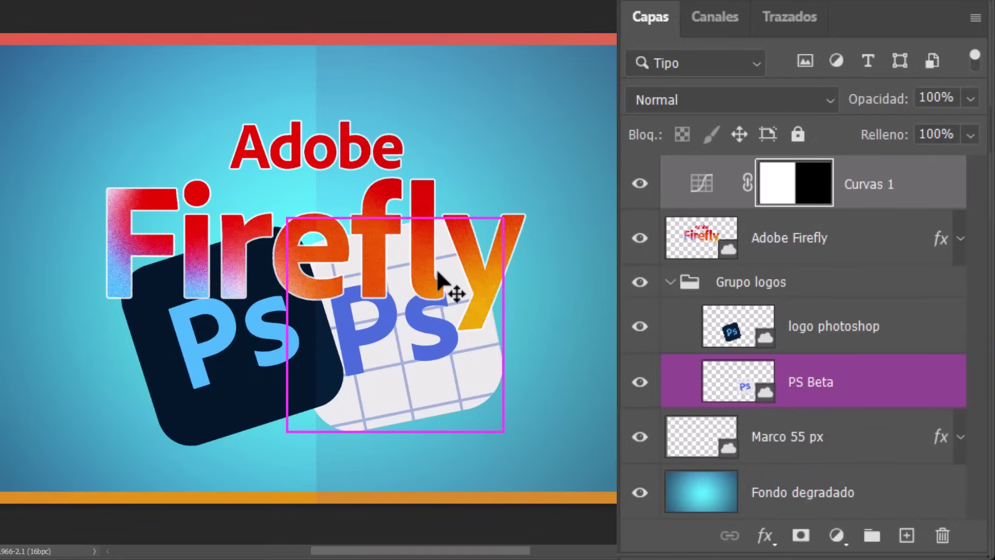
click(492, 282)
click(352, 162)
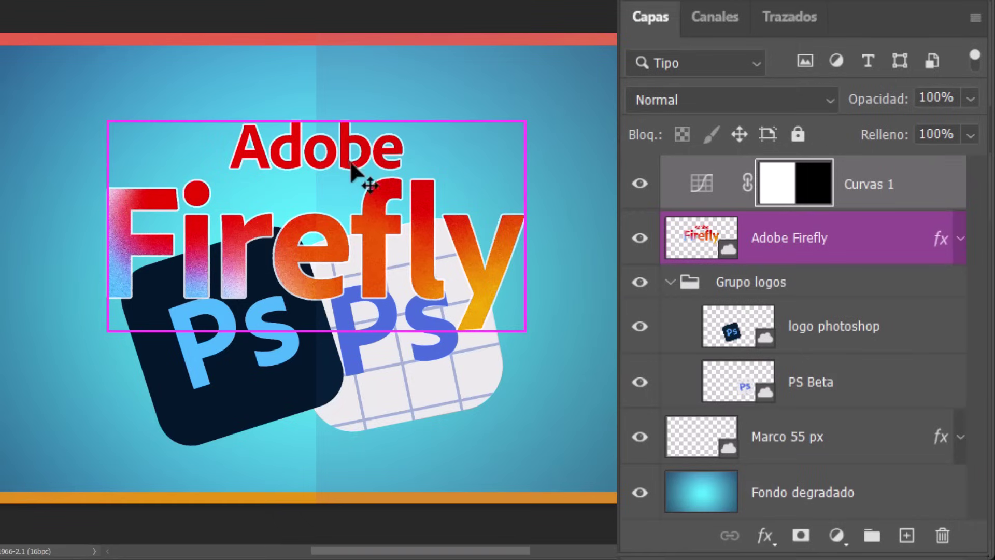
Keep clicking the canvas to select Firefly, PS Beta and the gradient background in turn
click(733, 278)
click(757, 238)
click(782, 186)
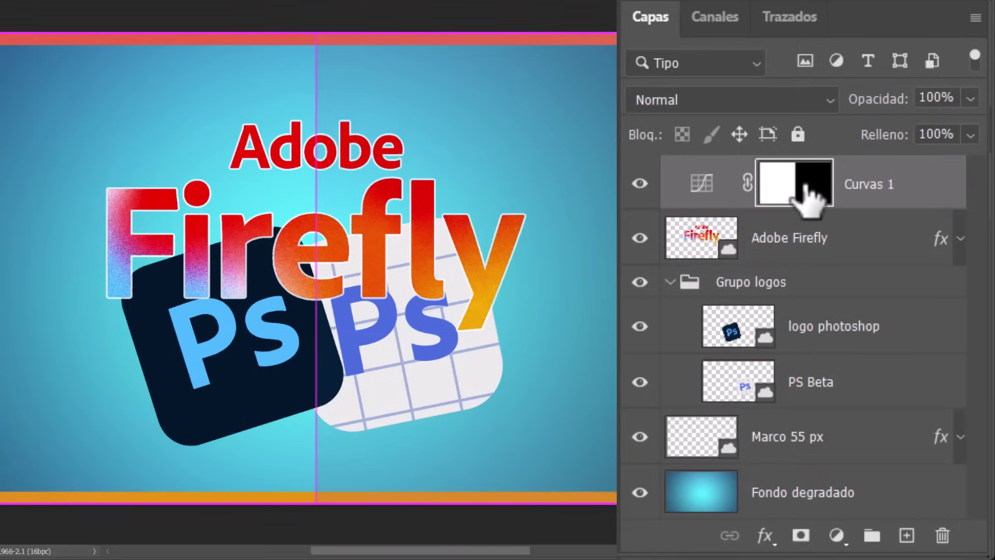
click(425, 299)
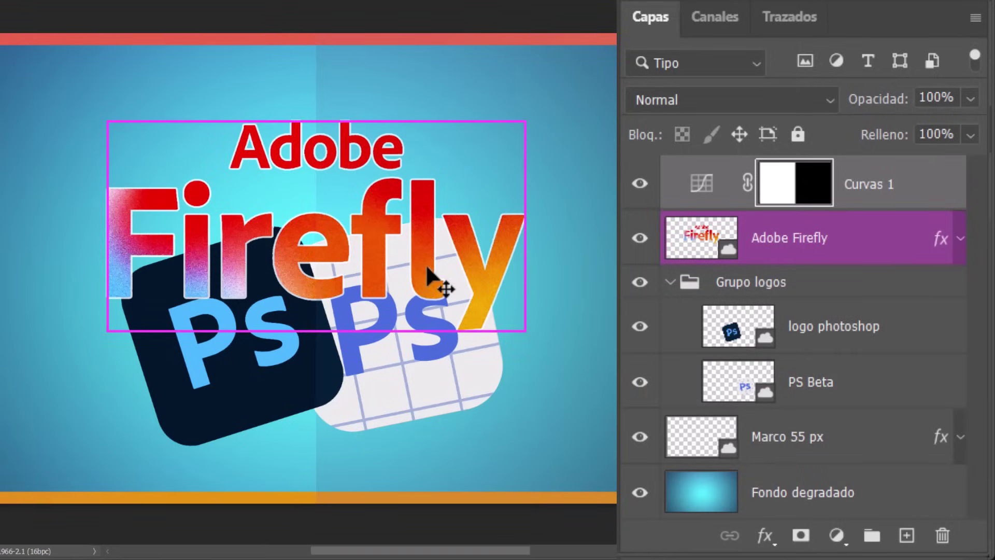
click(419, 300)
click(421, 300)
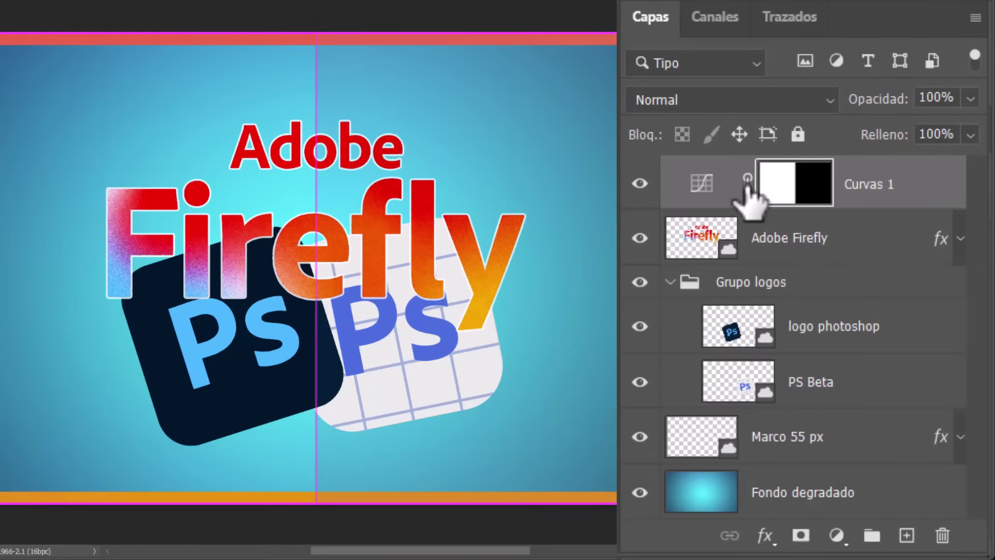
click(309, 244)
click(229, 262)
click(413, 275)
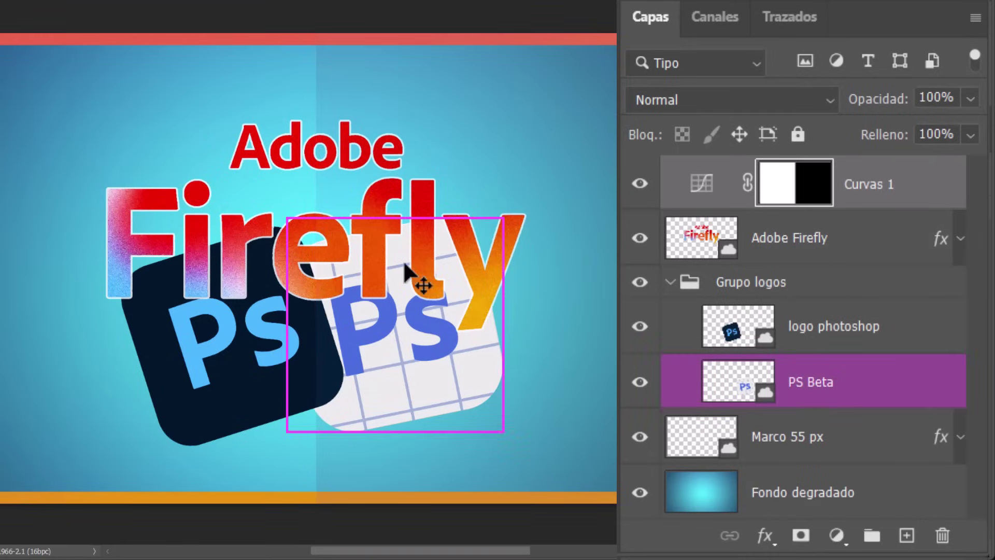
click(695, 231)
click(365, 317)
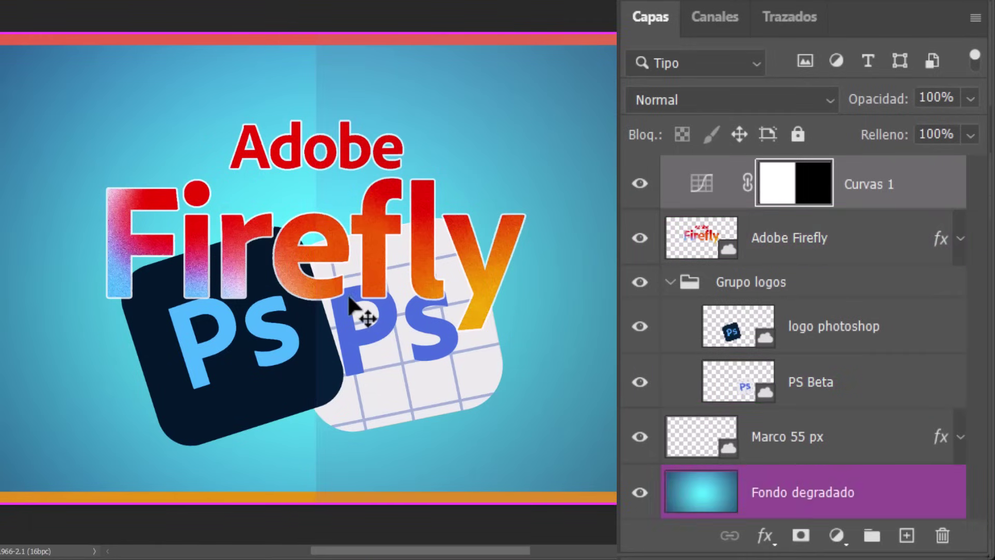
click(930, 243)
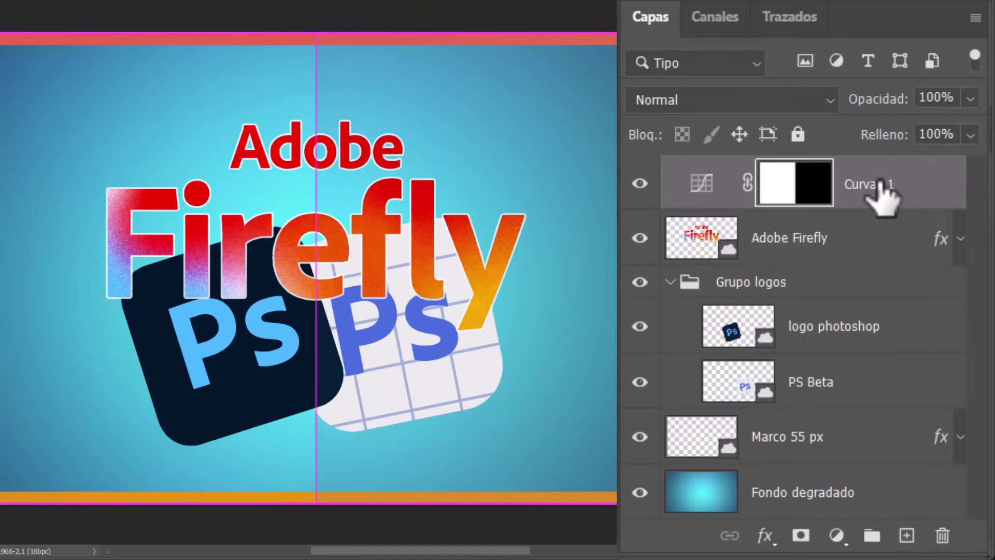
Delete Curvas 1, set Auto-Select to Grupo, and pick the whole logo group on canvas
drag(881, 193, 941, 535)
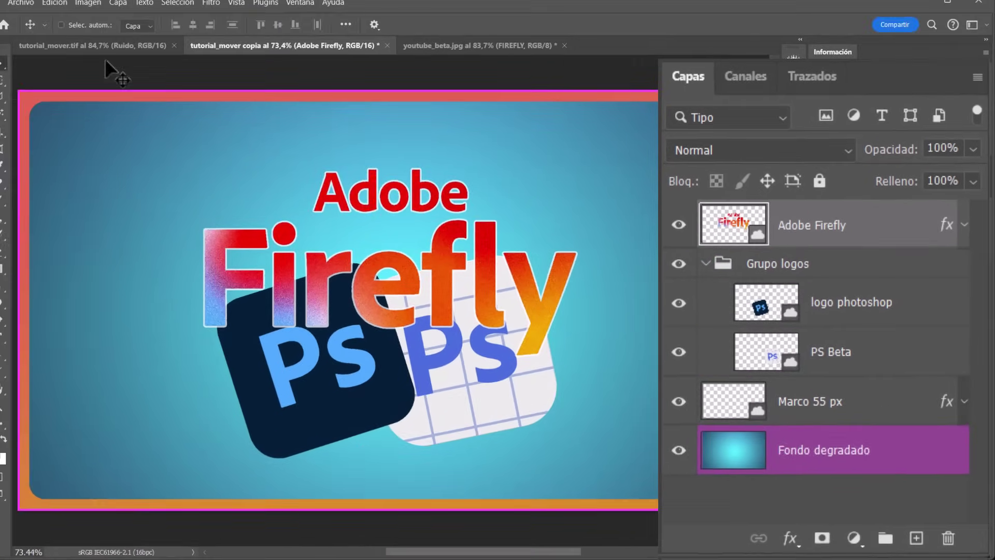
click(136, 26)
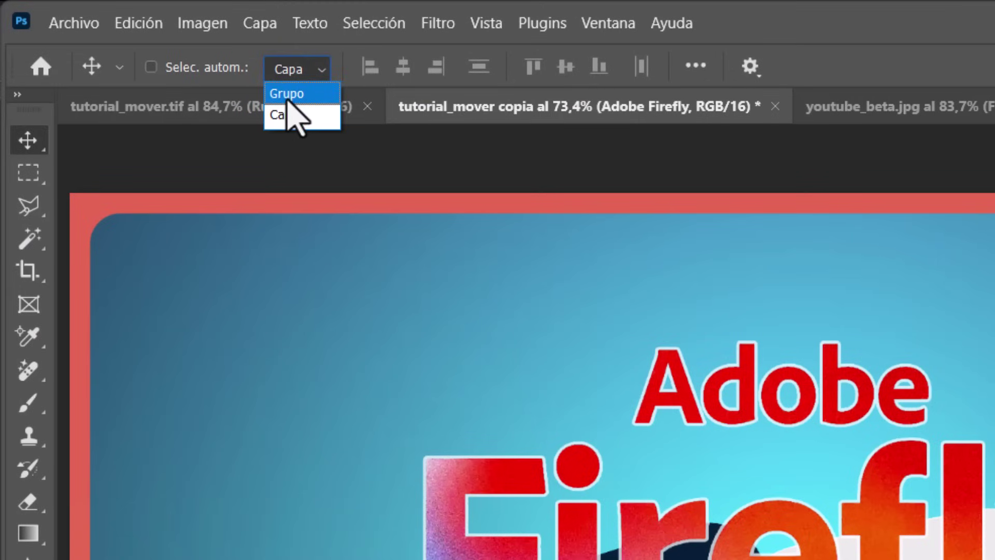
click(288, 93)
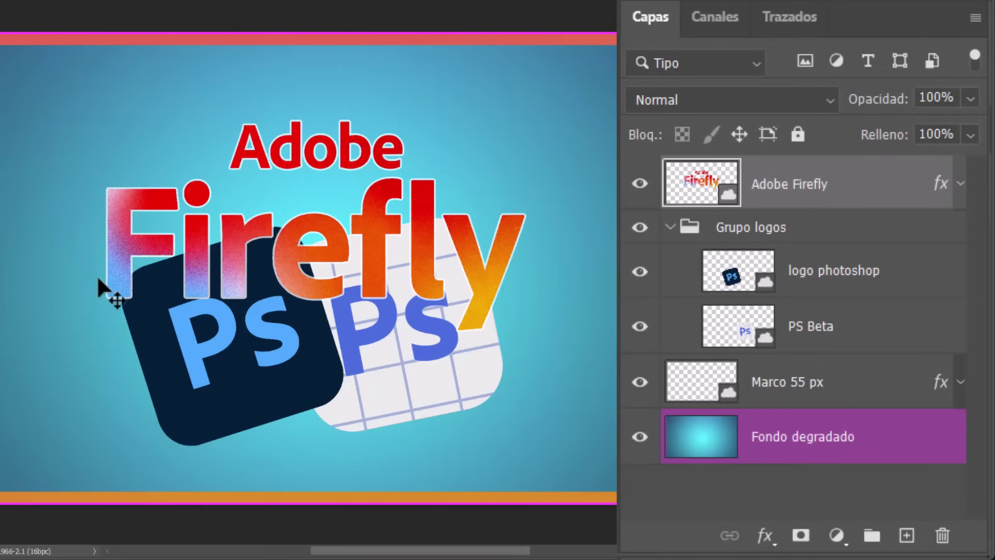
click(243, 324)
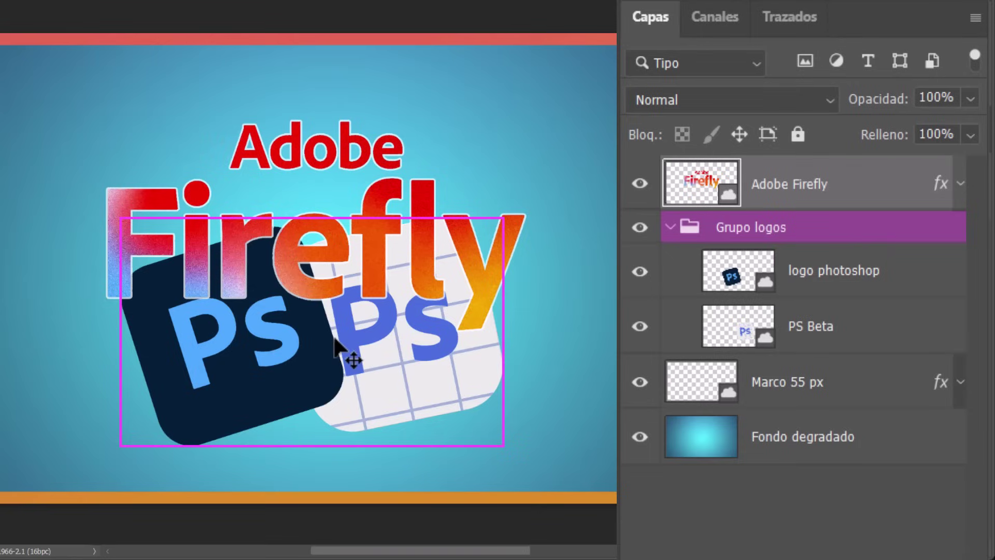
Select the dark logo, then step through layers with Alt+[ and Alt+] back to Grupo logos
ctrl+click(323, 327)
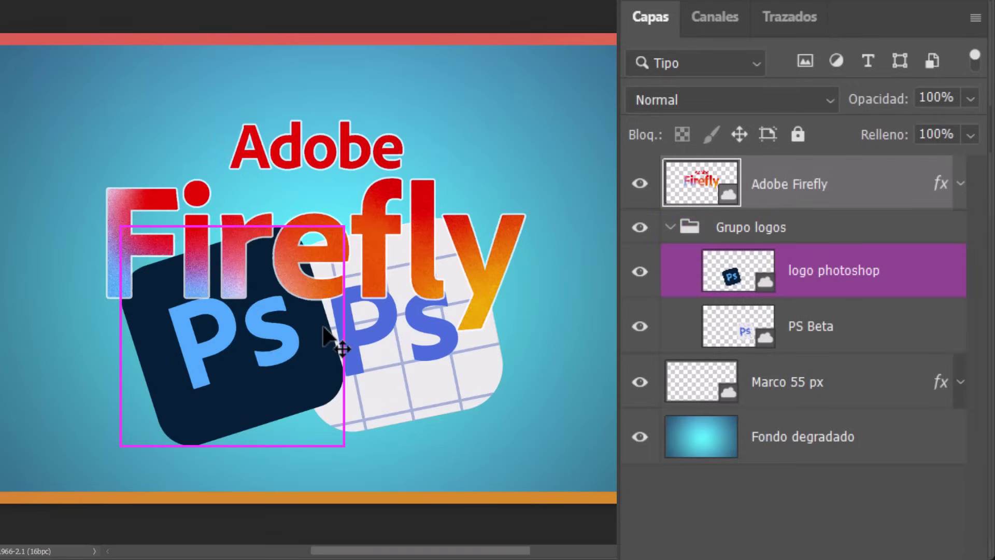
key(alt+bracketleft)
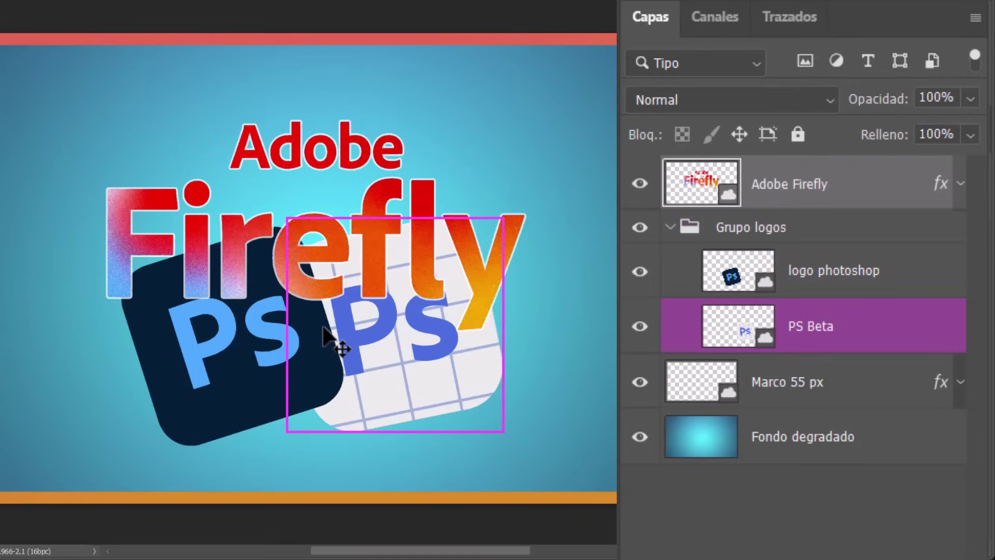
key(alt+bracketleft)
key(alt+bracketleft)
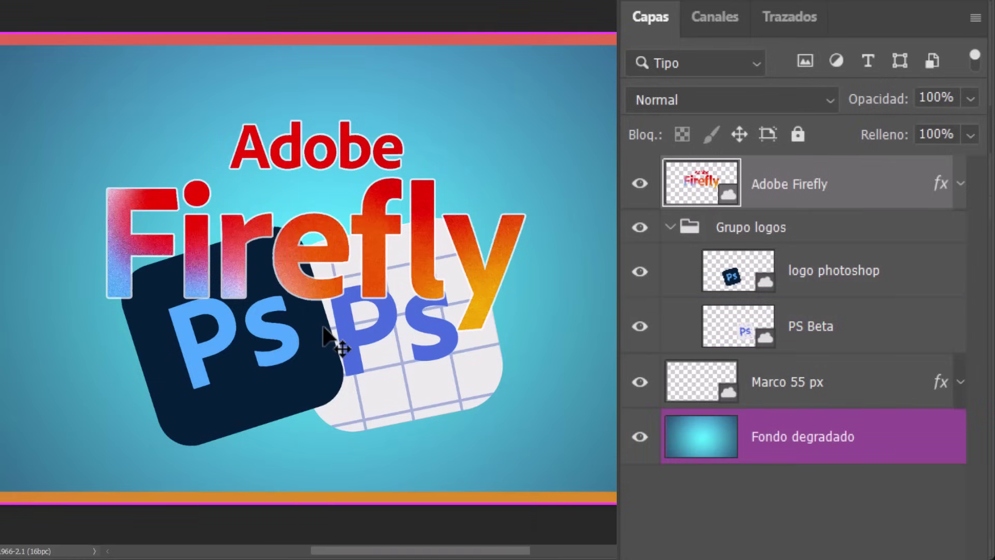
key(alt+bracketright)
key(alt+bracketright)
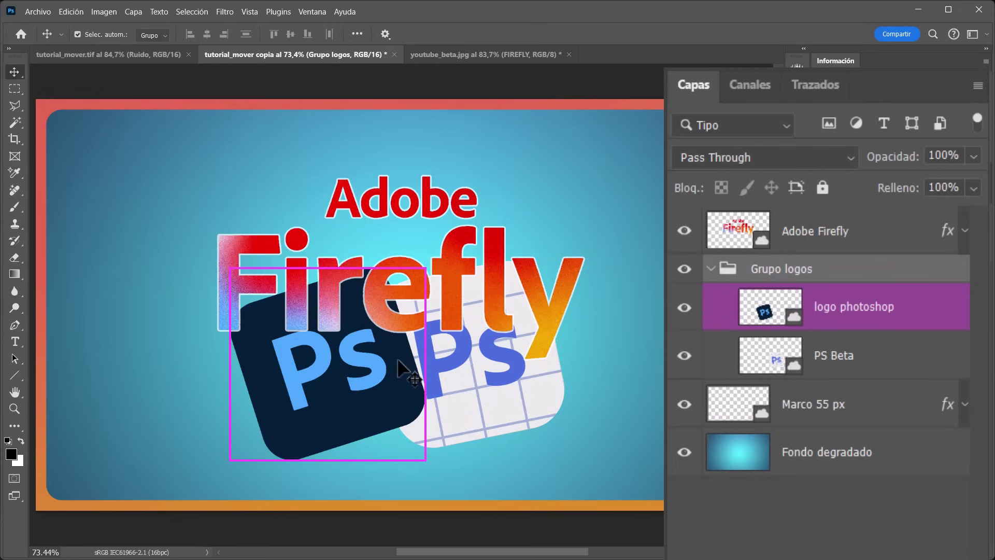
Select logo photoshop and PS Beta, then set Auto-Select back to Capa
ctrl+click(398, 360)
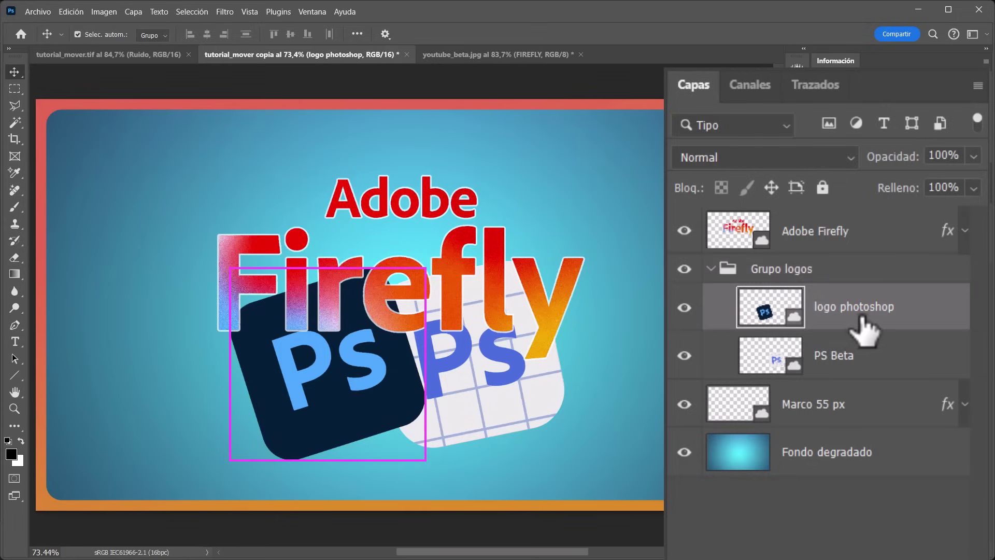
click(723, 357)
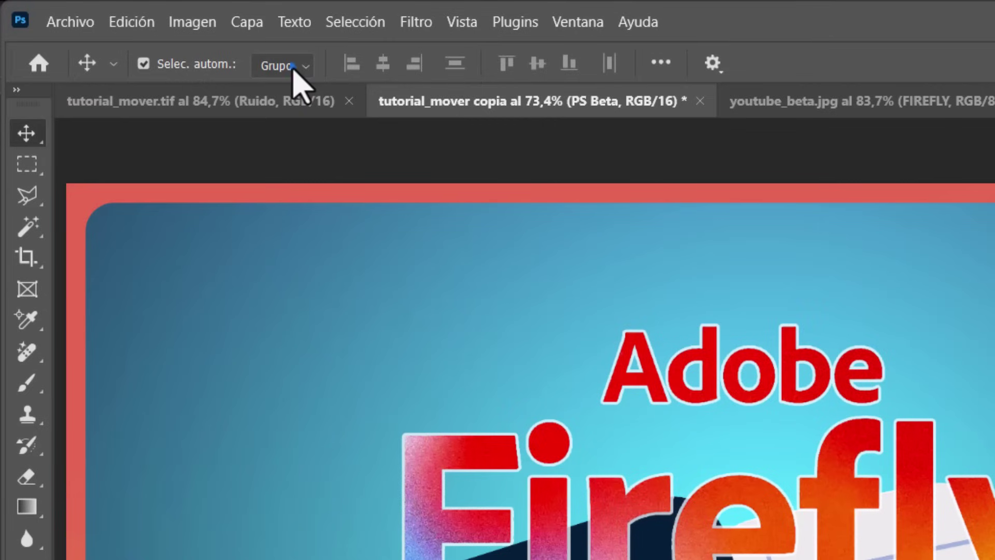
click(293, 66)
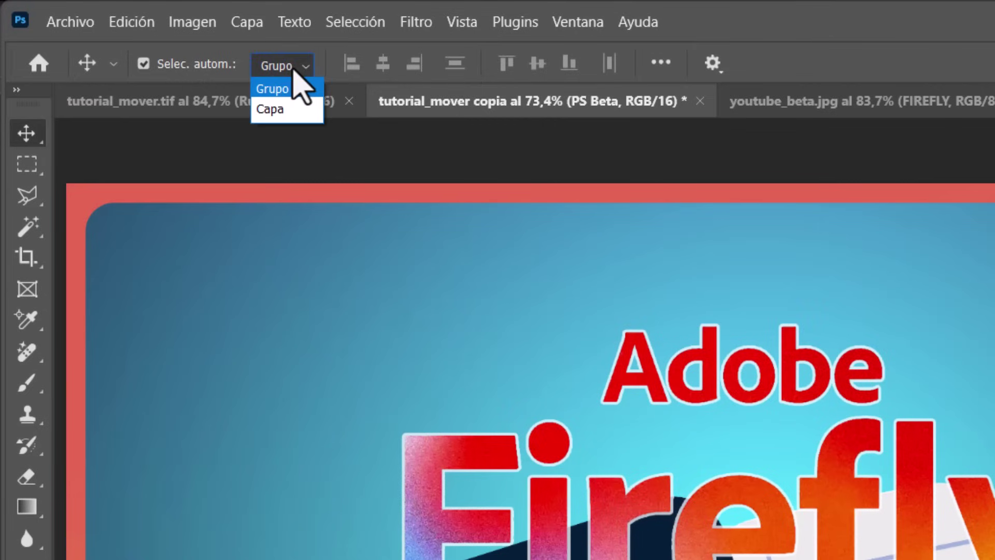
click(275, 110)
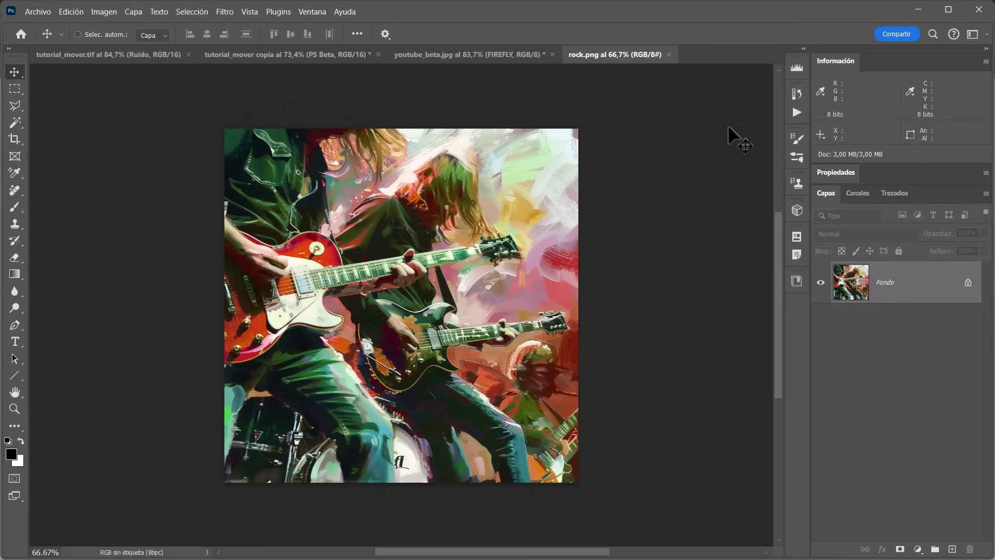
Show the Actions panel, expand the Tutorial set, and view the Carlos set's panel menu
click(794, 113)
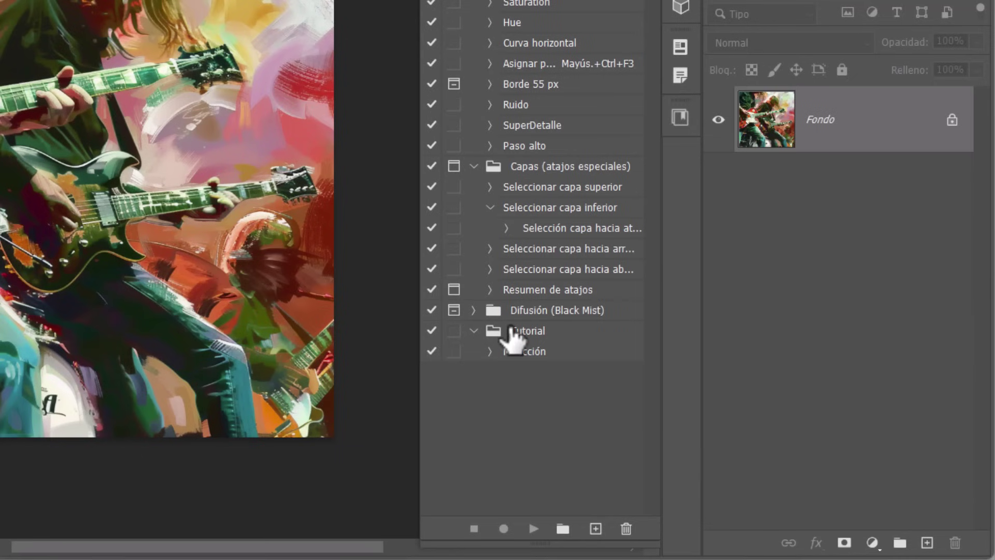
click(531, 332)
click(473, 331)
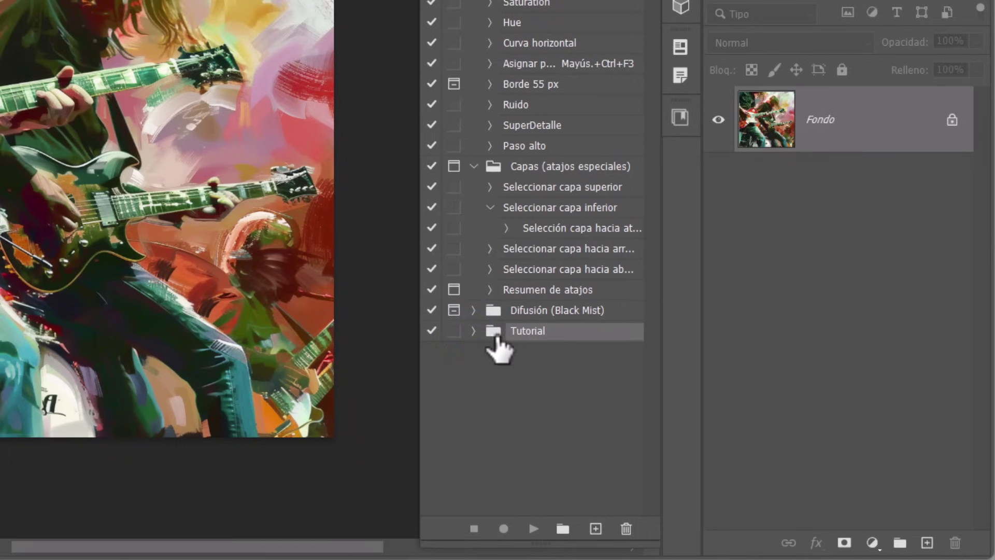
click(473, 330)
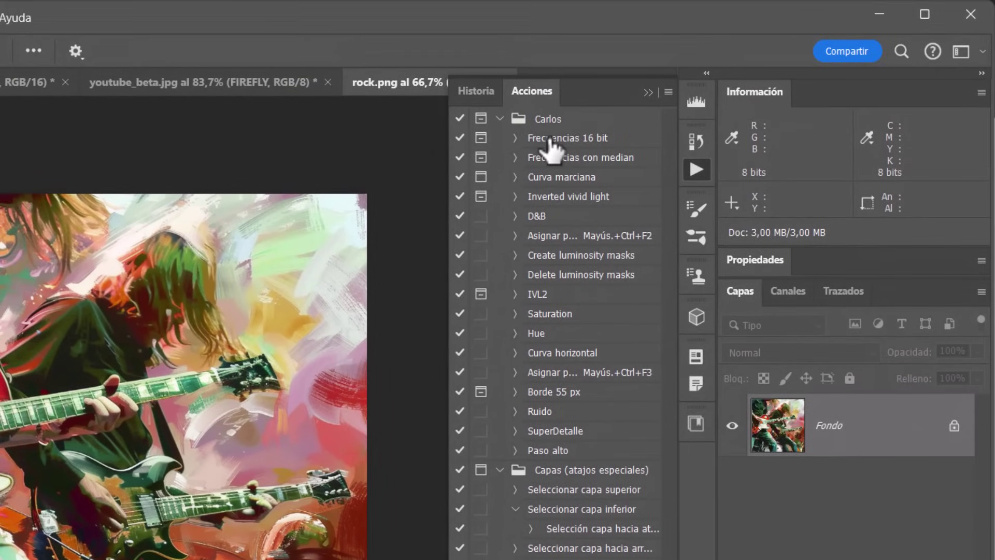
click(543, 120)
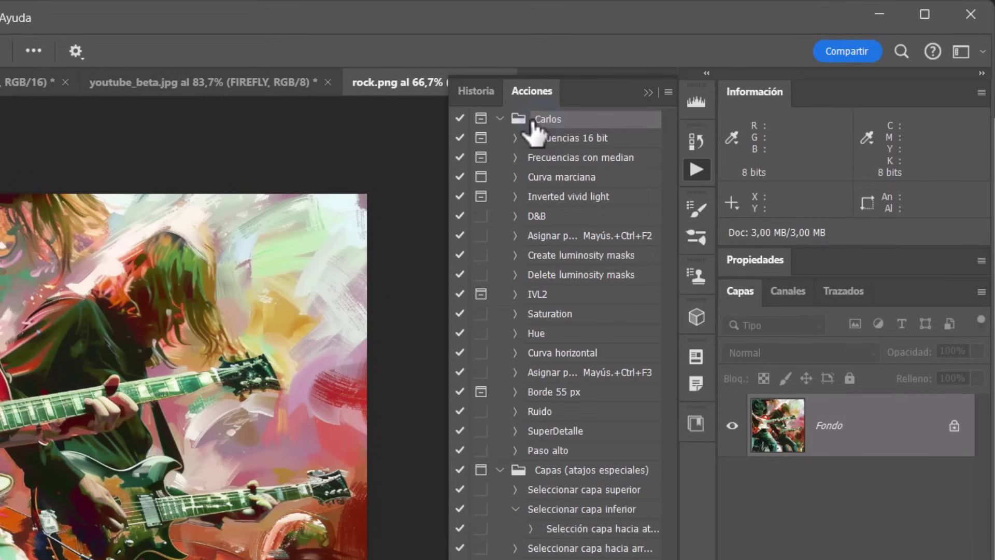
click(668, 92)
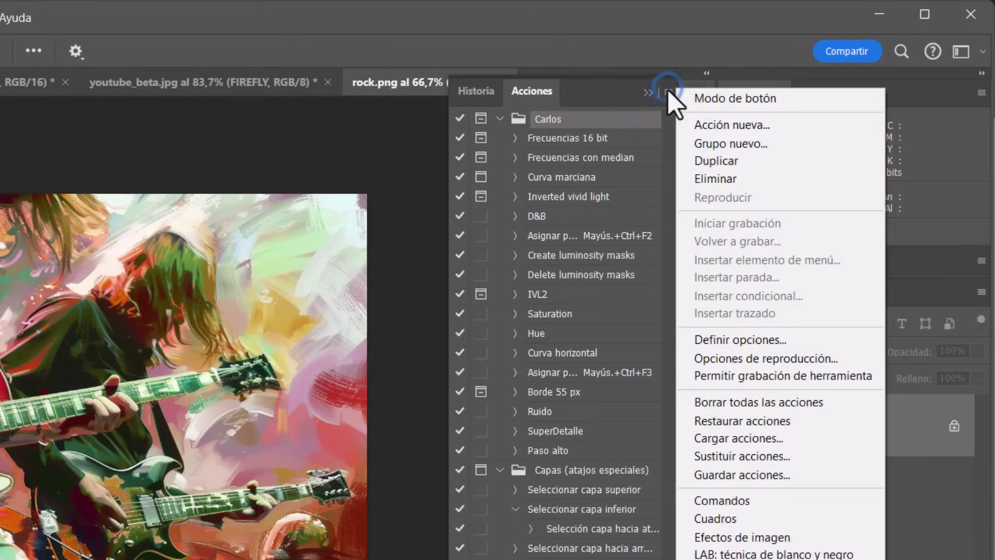
click(750, 475)
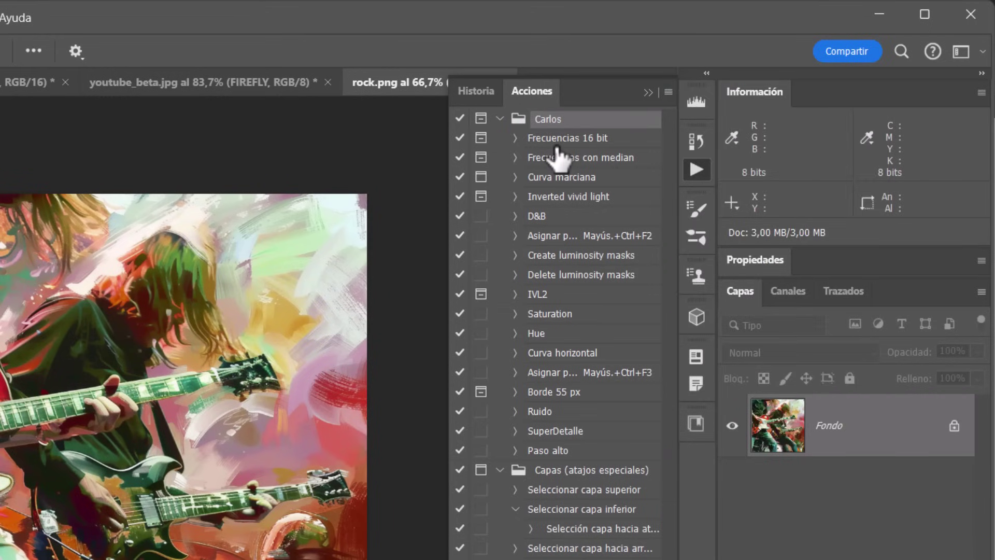
Compare menu options for Frecuencias 16 bit alone, then with Frecuencias con median added
click(557, 144)
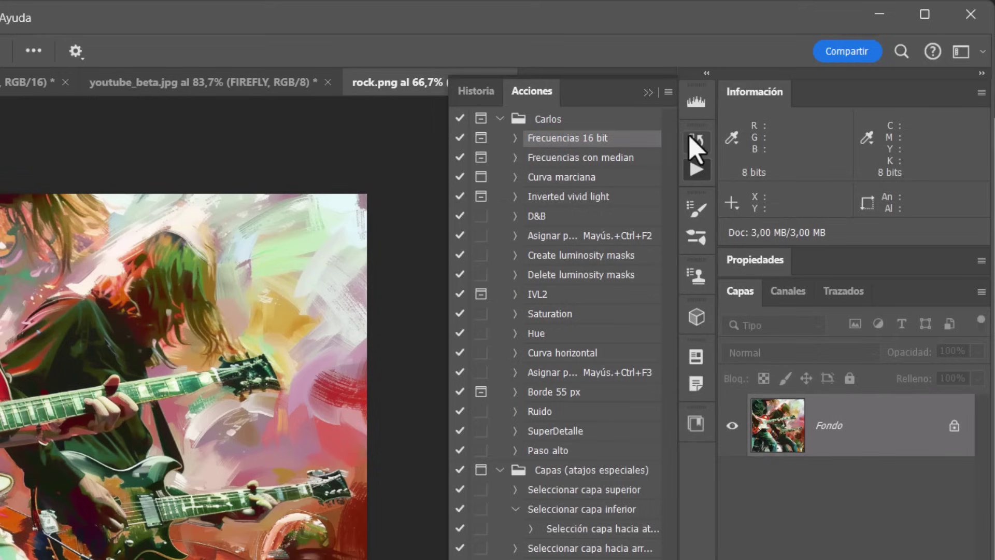
click(668, 92)
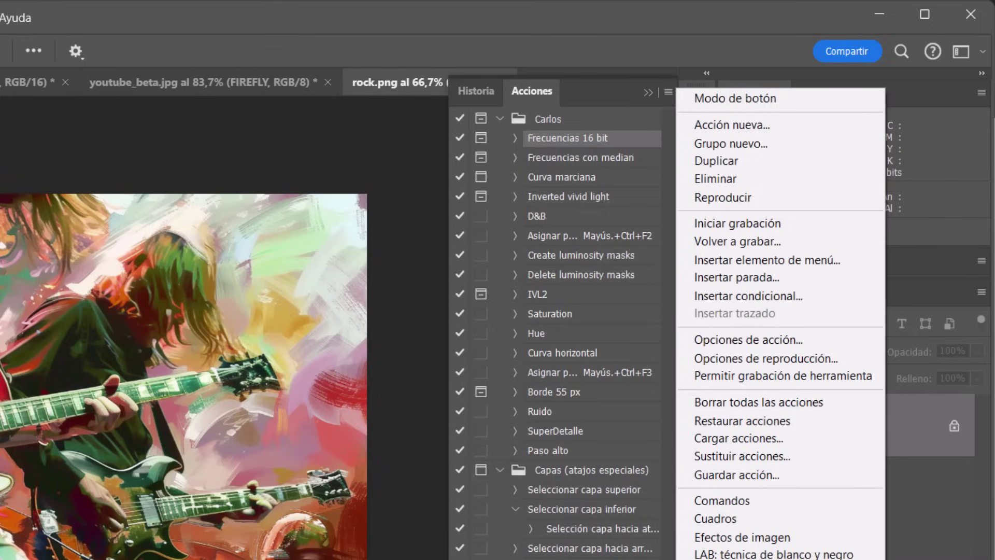
key(Escape)
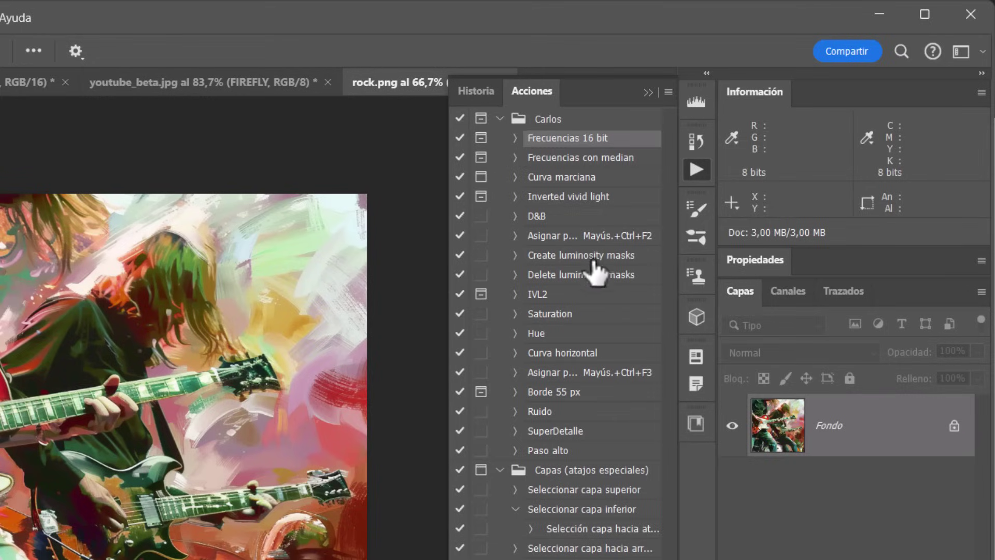
ctrl+click(562, 158)
click(668, 92)
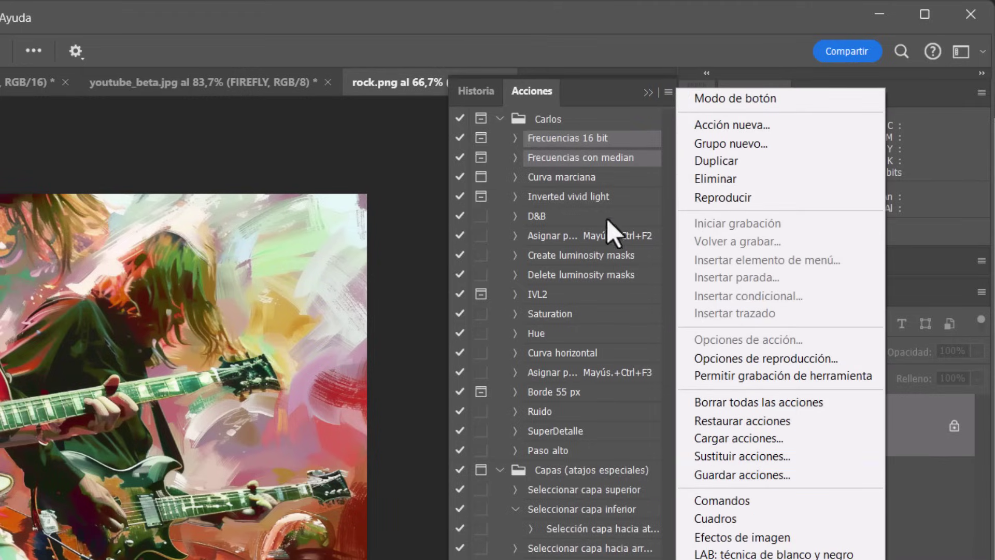
click(565, 133)
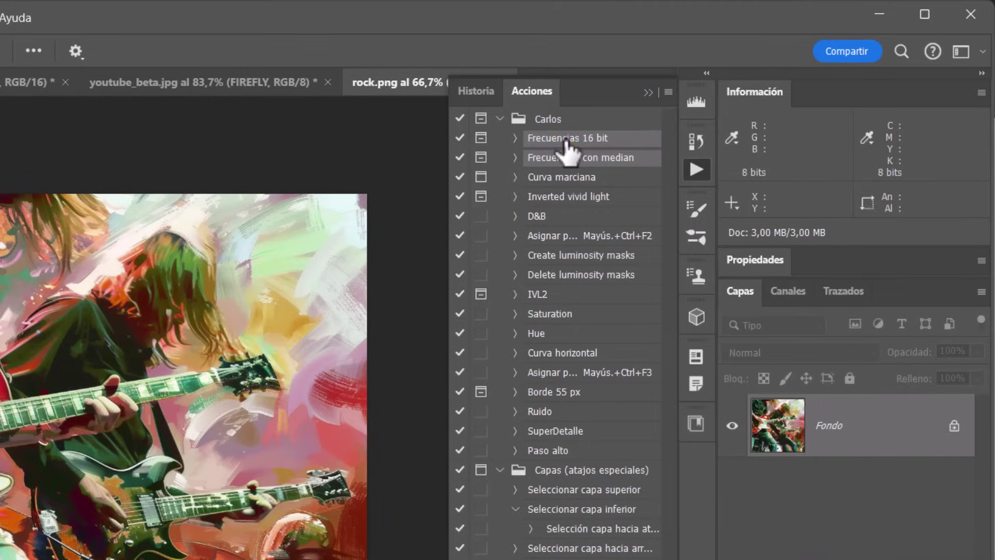